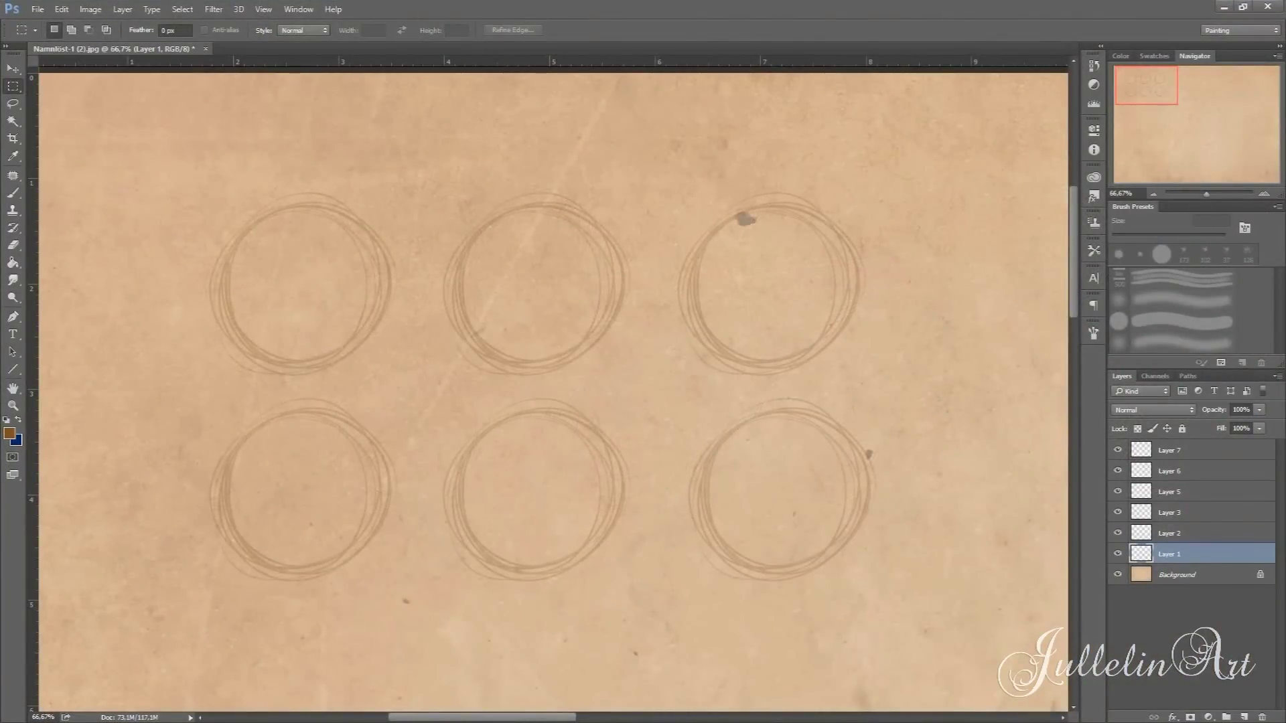
Merge all the circle sketch layers above the background, from Layer 7 down, into Layer 1
{"action": "left_click", "coordinate": [1198, 450]}
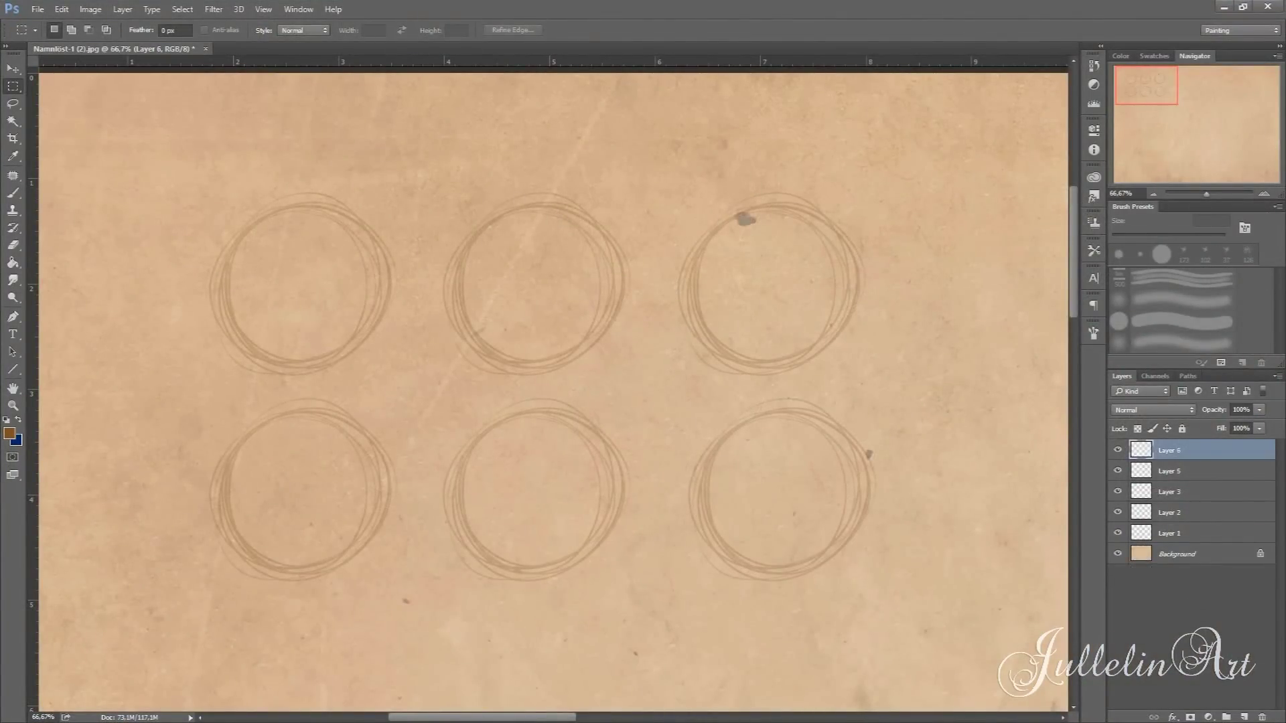
{"action": "left_click", "coordinate": [1199, 554]}
{"action": "left_click", "coordinate": [1199, 450]}
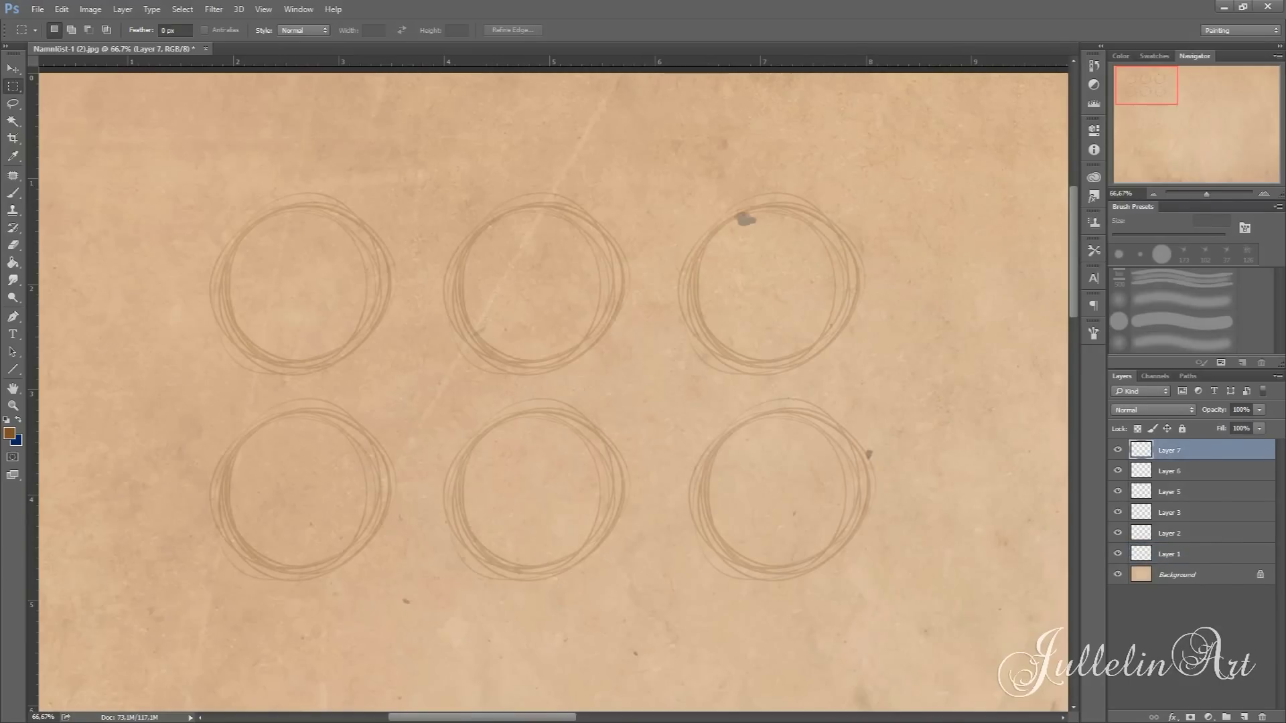
{"action": "key", "text": "ctrl+e"}
{"action": "key", "text": "ctrl+e"}
{"action": "key", "text": "ctrl+e"}
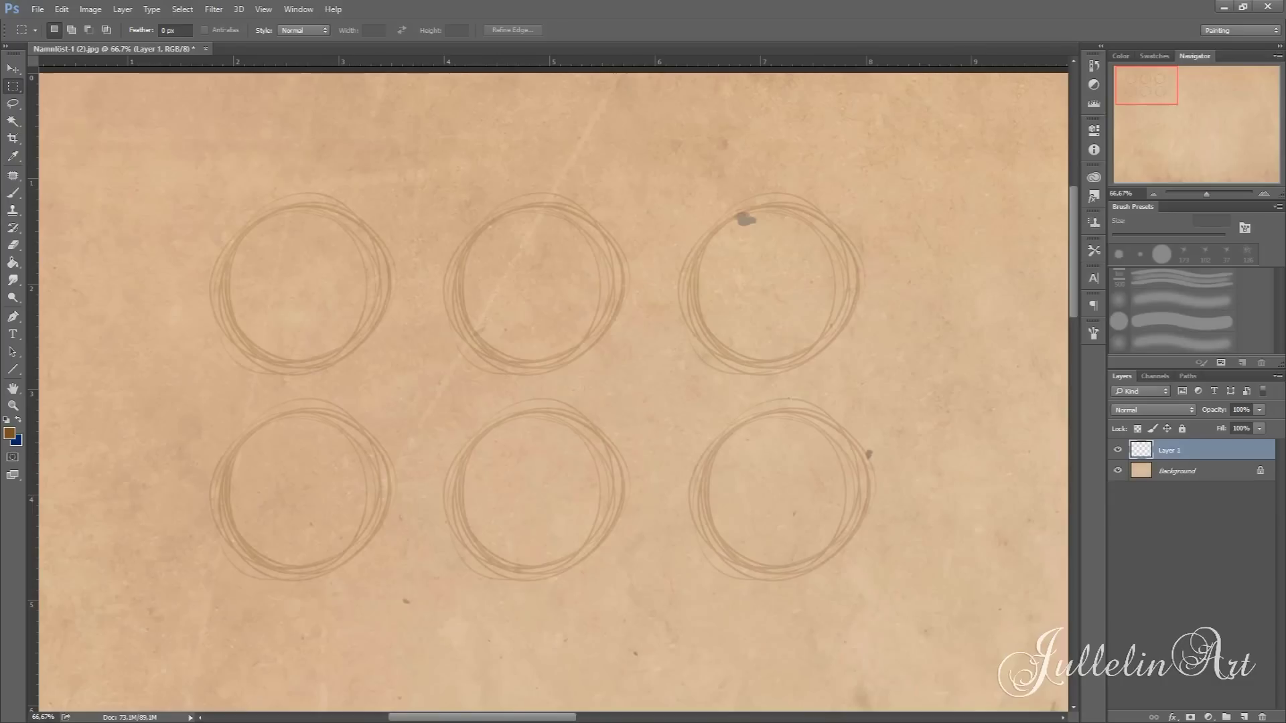
With the Brush, draw crossing guidelines on the three upper circles: straight on the first, curved to show head direction on the others
{"action": "key", "text": "b"}
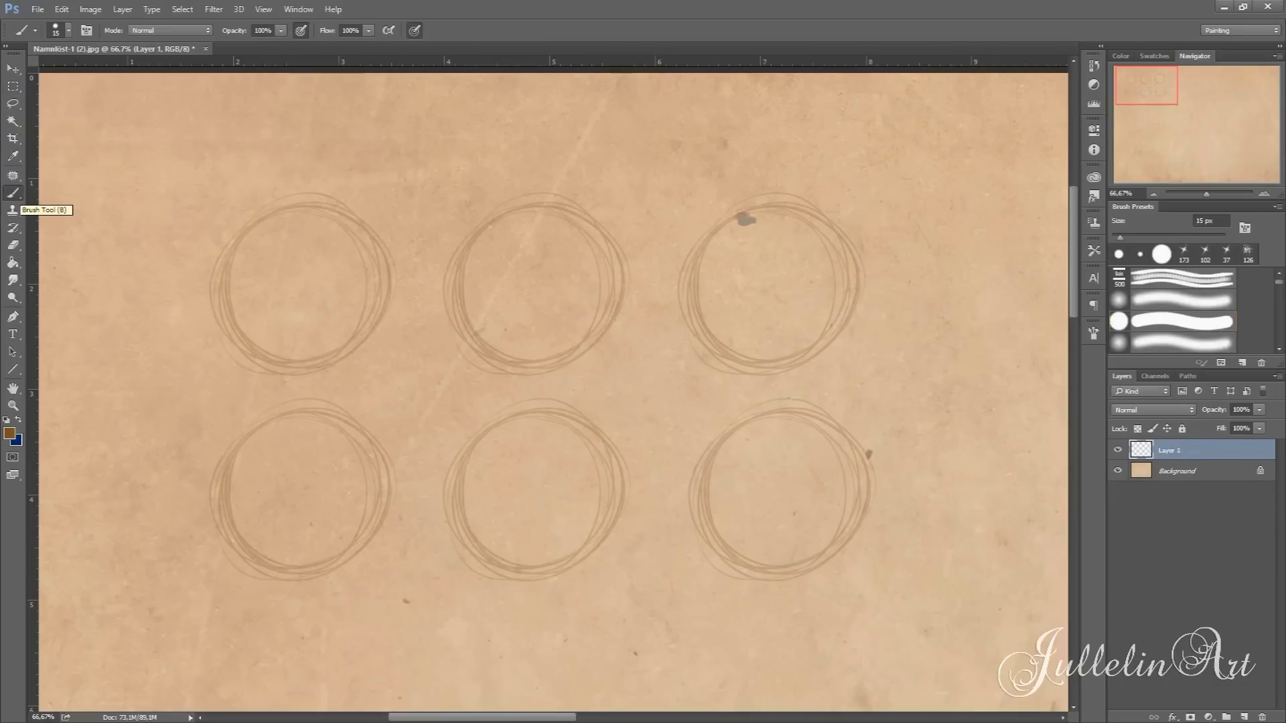
{"action": "left_click_drag", "start_coordinate": [298, 206], "coordinate": [302, 354]}
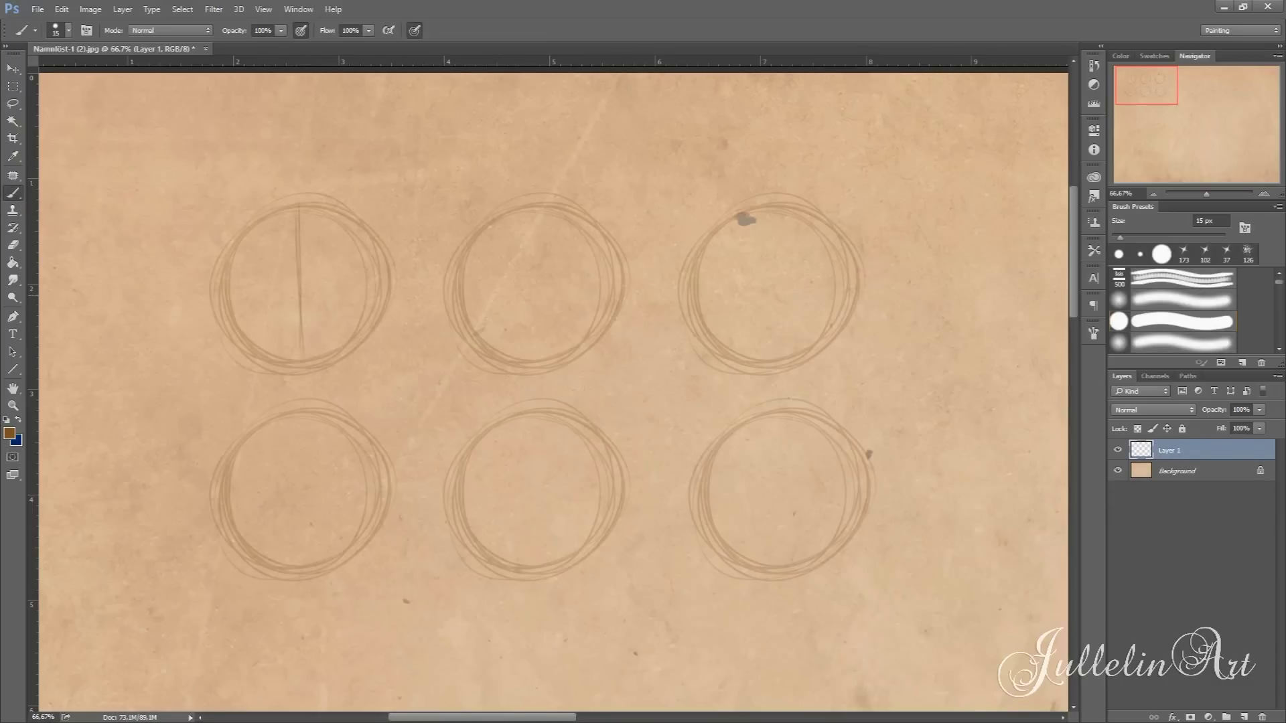
{"action": "mouse_move", "coordinate": [209, 289]}
{"action": "left_mouse_down"}
{"action": "mouse_move", "coordinate": [380, 291]}
{"action": "mouse_move", "coordinate": [210, 290]}
{"action": "left_mouse_up"}
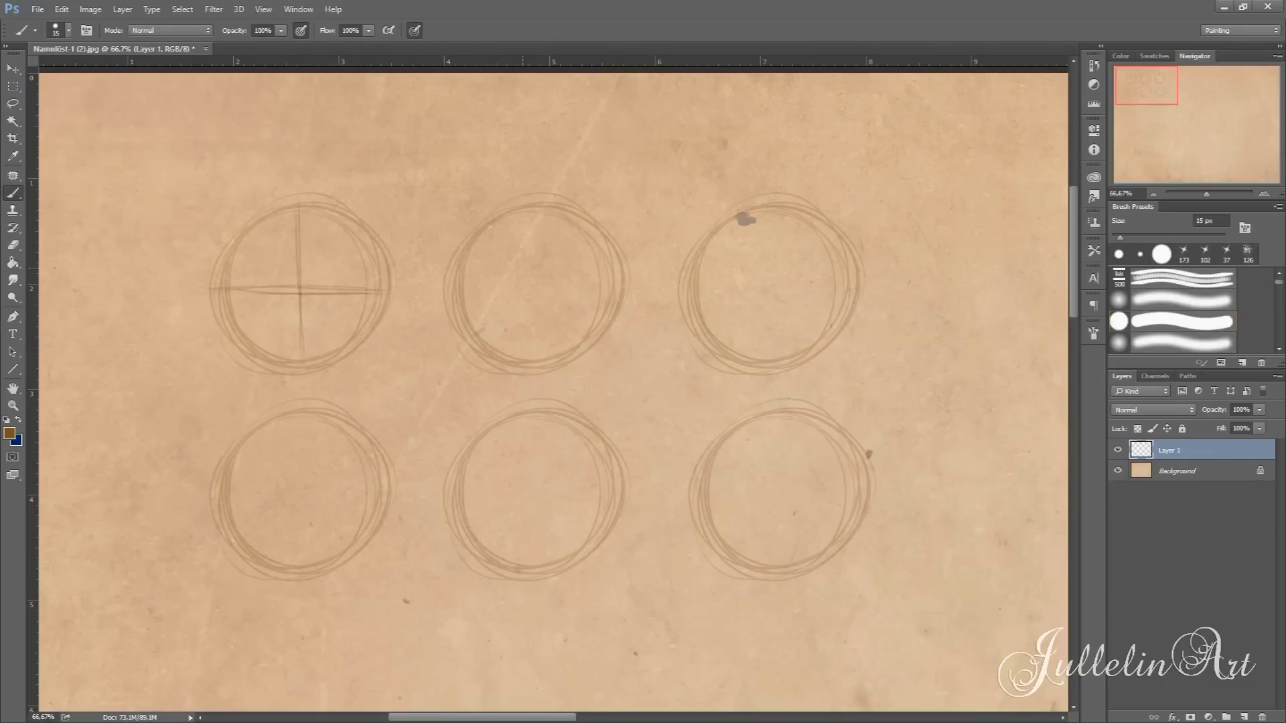
{"action": "left_click_drag", "start_coordinate": [546, 213], "coordinate": [544, 357]}
{"action": "left_click_drag", "start_coordinate": [549, 219], "coordinate": [543, 358]}
{"action": "mouse_move", "coordinate": [613, 294]}
{"action": "left_mouse_down"}
{"action": "mouse_move", "coordinate": [480, 306]}
{"action": "mouse_move", "coordinate": [611, 294]}
{"action": "left_mouse_up"}
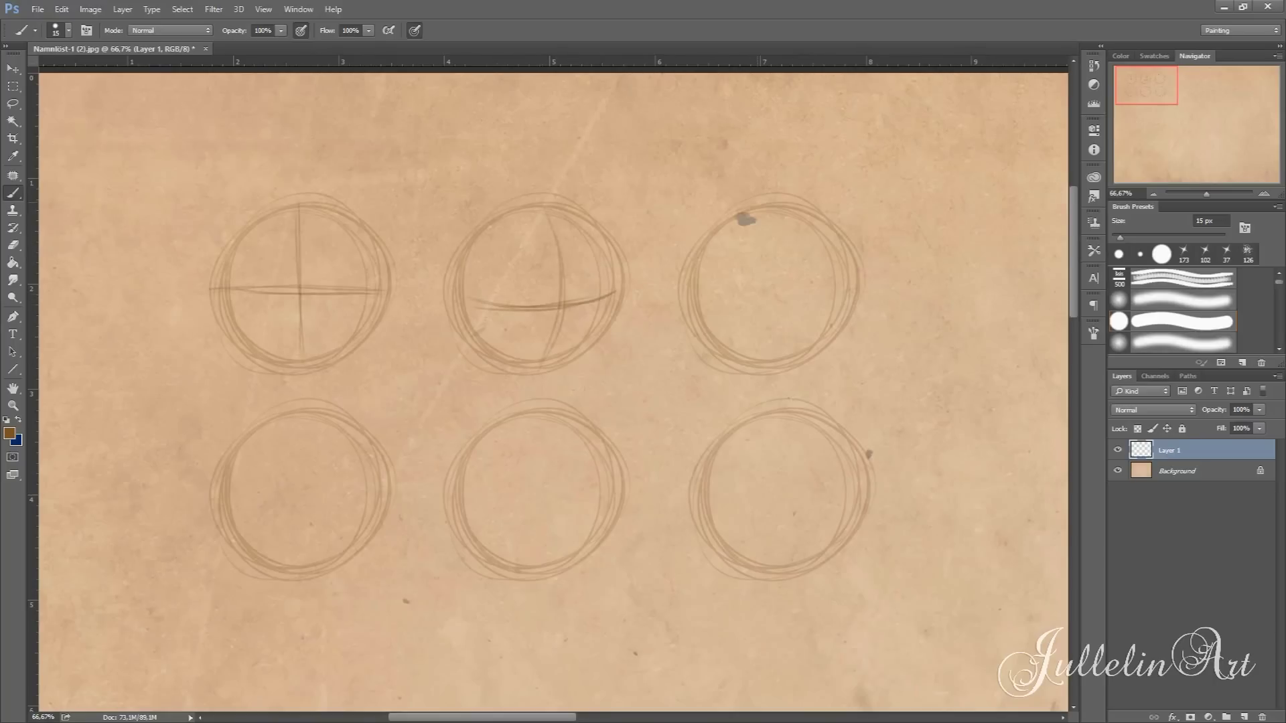
{"action": "left_click_drag", "start_coordinate": [751, 231], "coordinate": [747, 352]}
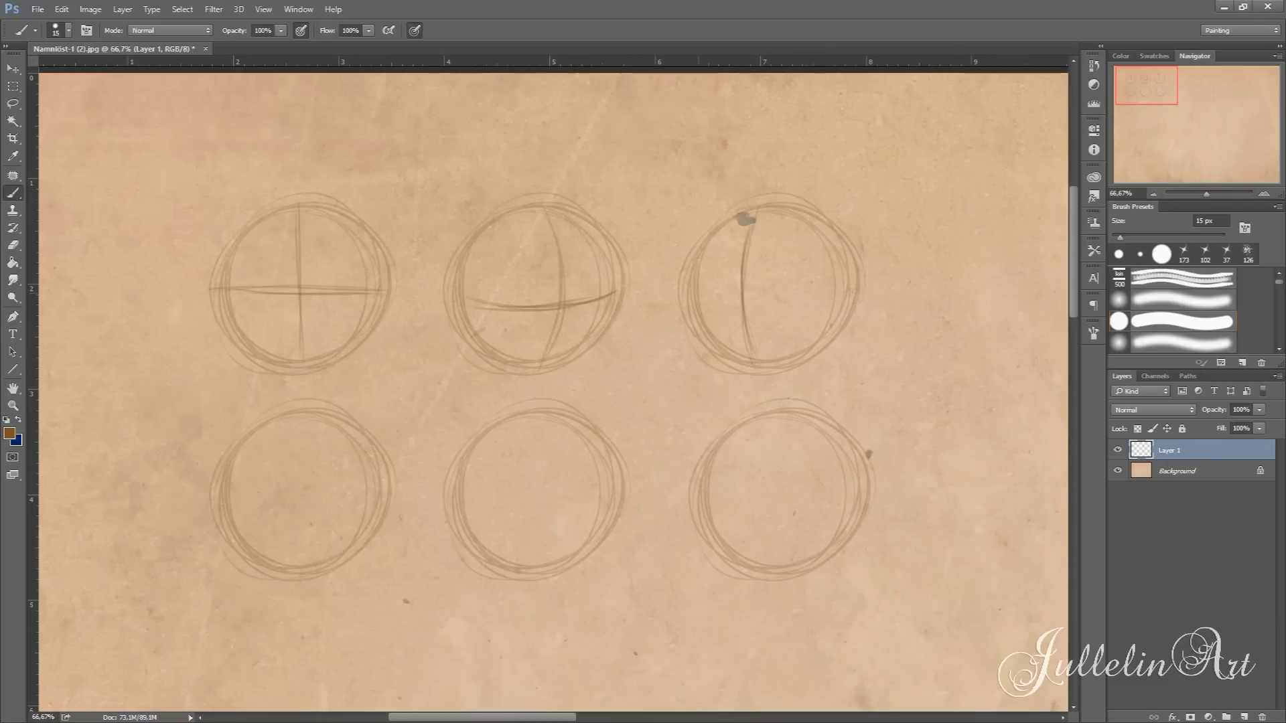
{"action": "left_click_drag", "start_coordinate": [694, 302], "coordinate": [860, 289]}
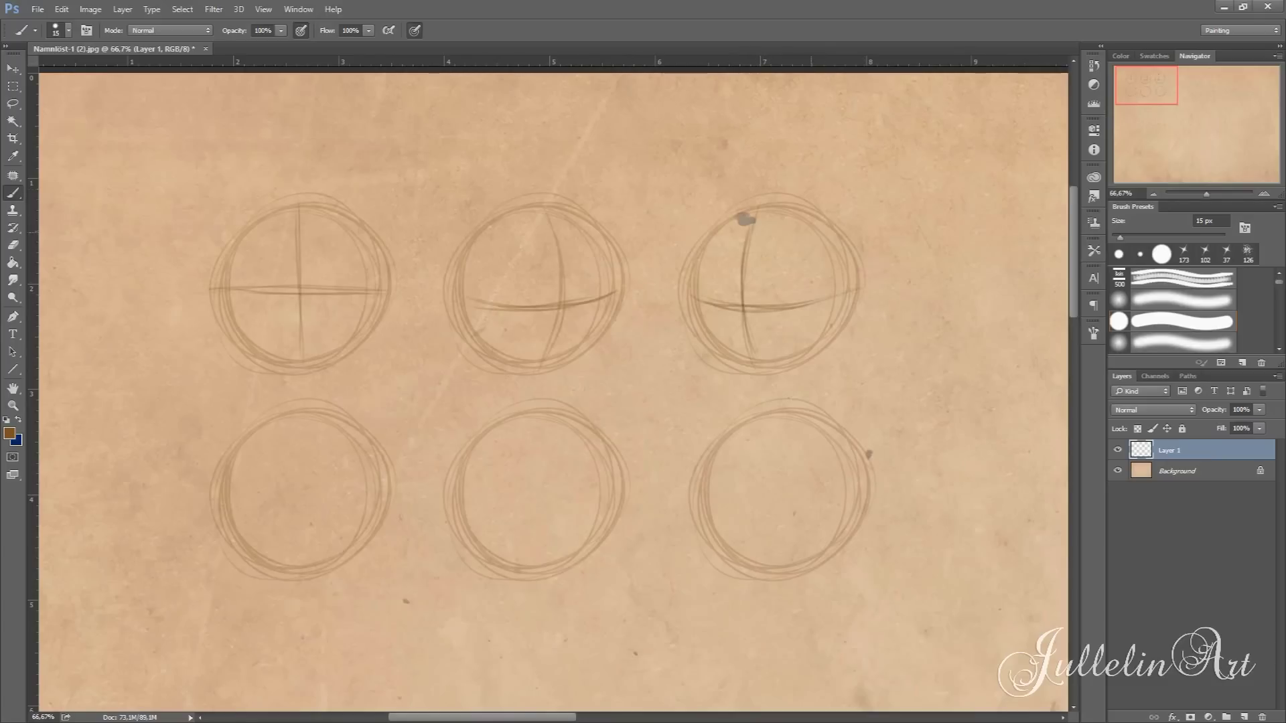
Draw curved crossing guidelines on the three lower circles, tilting the first two upward and setting the third's horizontal line low
{"action": "left_click_drag", "start_coordinate": [323, 419], "coordinate": [271, 552]}
{"action": "mouse_move", "coordinate": [282, 473]}
{"action": "left_mouse_down"}
{"action": "mouse_move", "coordinate": [275, 559]}
{"action": "mouse_move", "coordinate": [355, 510]}
{"action": "left_mouse_up"}
{"action": "left_click_drag", "start_coordinate": [251, 454], "coordinate": [287, 459]}
{"action": "left_click_drag", "start_coordinate": [535, 418], "coordinate": [573, 522]}
{"action": "left_click_drag", "start_coordinate": [543, 425], "coordinate": [569, 549]}
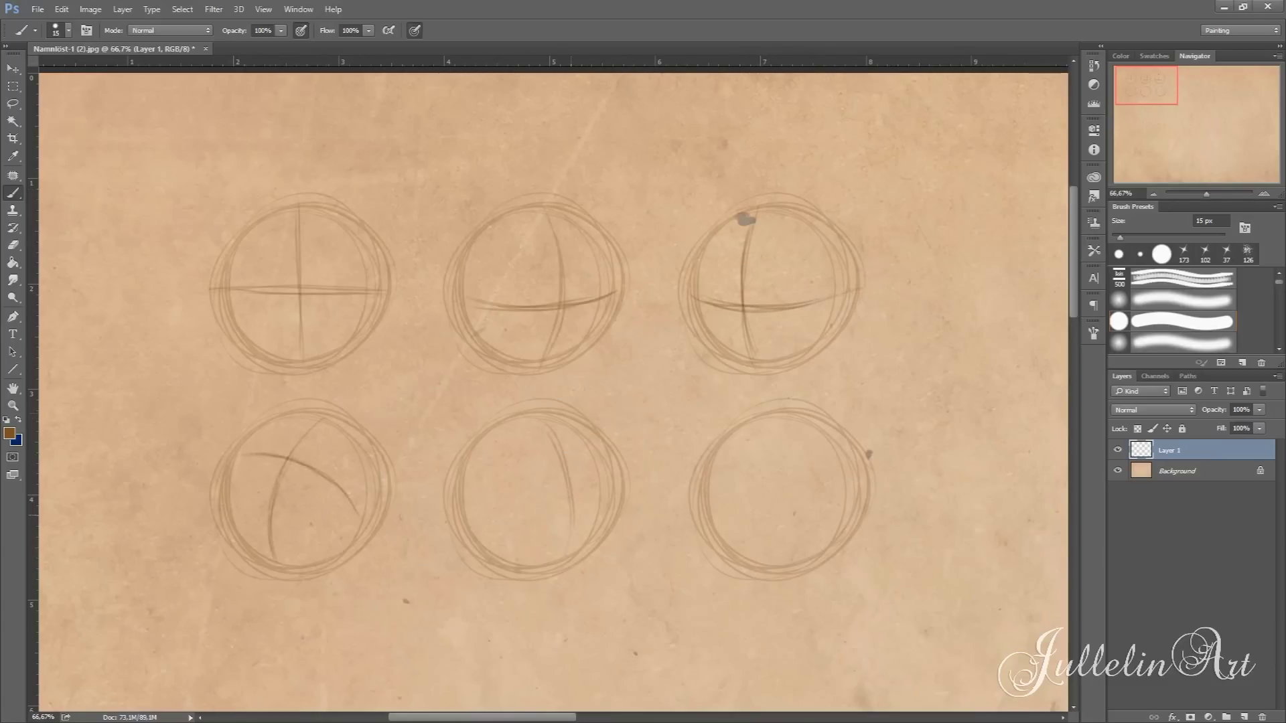
{"action": "left_click_drag", "start_coordinate": [604, 454], "coordinate": [494, 502]}
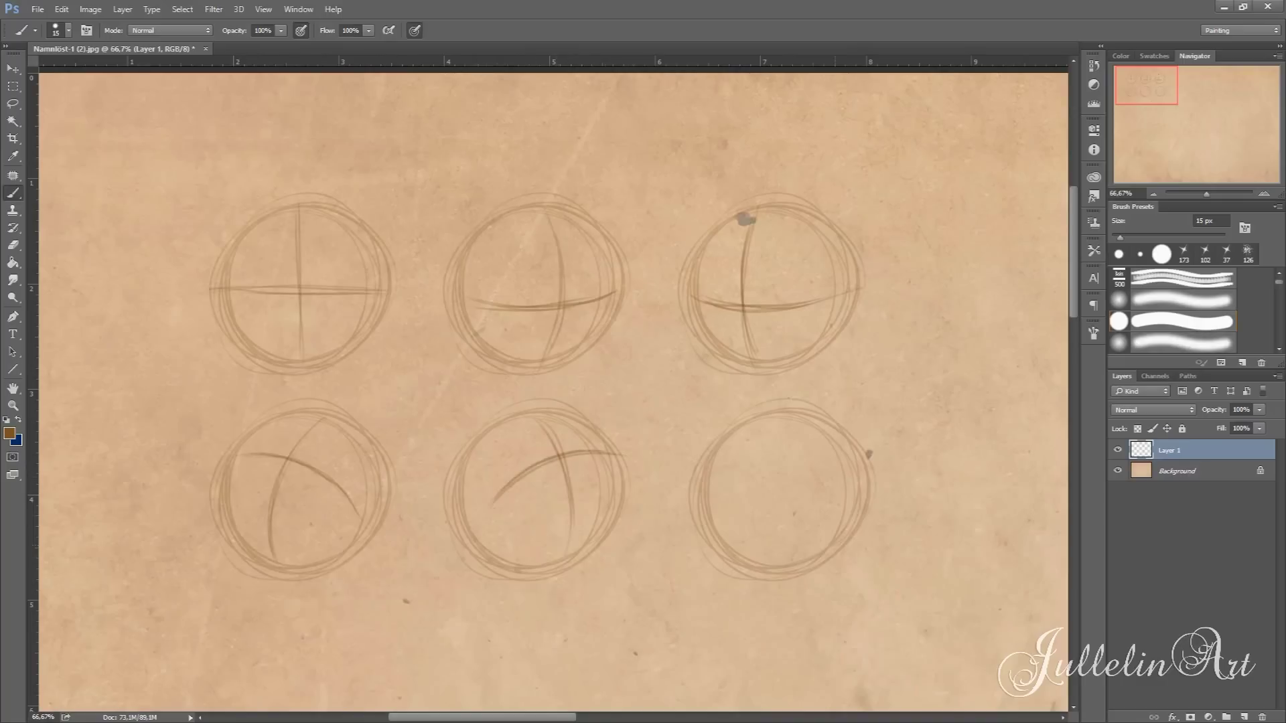
{"action": "left_click_drag", "start_coordinate": [781, 420], "coordinate": [783, 561]}
{"action": "mouse_move", "coordinate": [706, 518]}
{"action": "left_mouse_down"}
{"action": "mouse_move", "coordinate": [836, 521]}
{"action": "mouse_move", "coordinate": [818, 529]}
{"action": "left_mouse_up"}
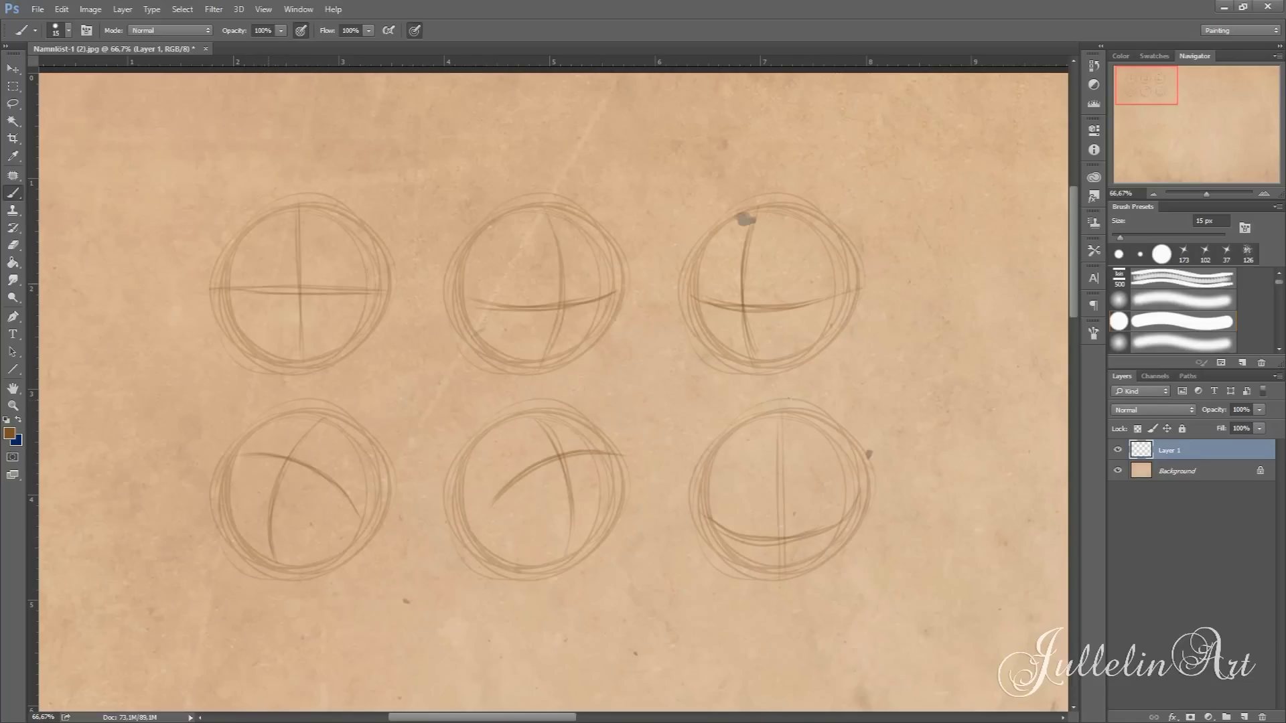
Sketch a pair of small oval eyes along the horizontal guideline on each of the three upper heads
{"action": "mouse_move", "coordinate": [275, 257]}
{"action": "left_mouse_down"}
{"action": "mouse_move", "coordinate": [255, 267]}
{"action": "mouse_move", "coordinate": [276, 281]}
{"action": "left_mouse_up"}
{"action": "left_click_drag", "start_coordinate": [340, 254], "coordinate": [280, 287]}
{"action": "left_click_drag", "start_coordinate": [334, 252], "coordinate": [324, 268]}
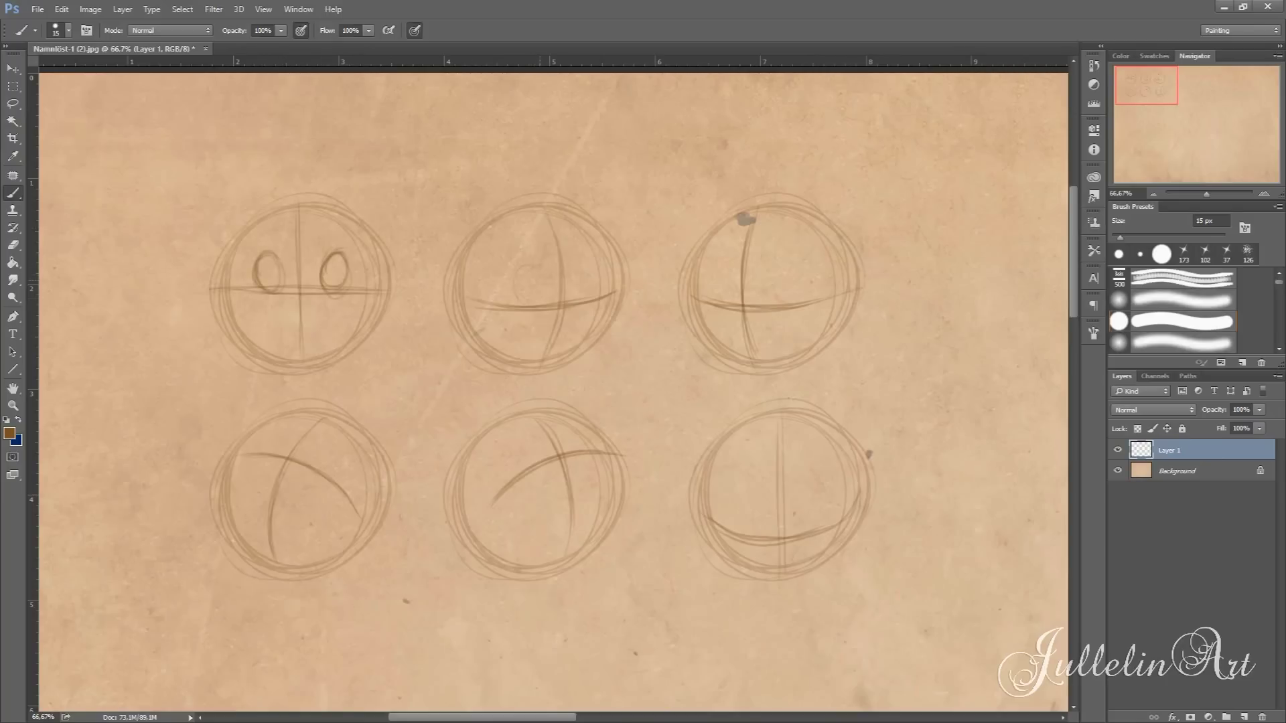
{"action": "mouse_move", "coordinate": [526, 269]}
{"action": "left_mouse_down"}
{"action": "mouse_move", "coordinate": [516, 276]}
{"action": "mouse_move", "coordinate": [580, 274]}
{"action": "mouse_move", "coordinate": [592, 295]}
{"action": "mouse_move", "coordinate": [516, 295]}
{"action": "left_mouse_up"}
{"action": "left_click_drag", "start_coordinate": [722, 270], "coordinate": [715, 302]}
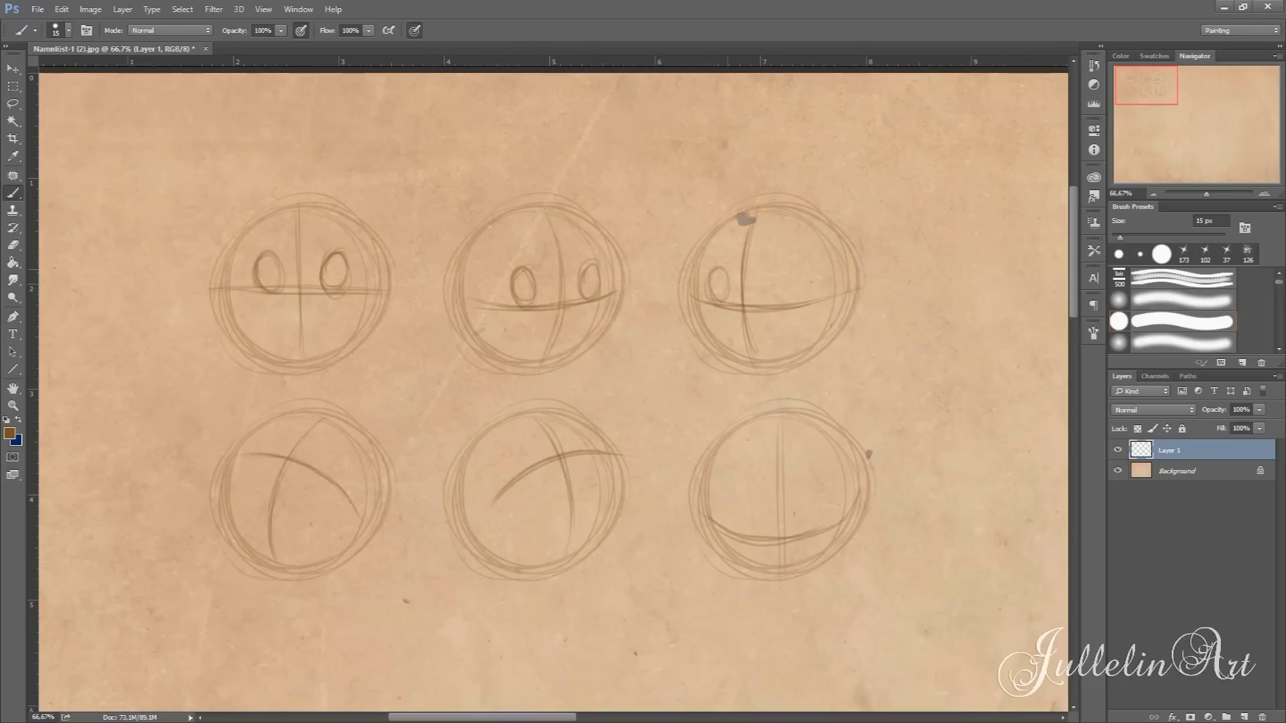
{"action": "left_click_drag", "start_coordinate": [785, 269], "coordinate": [771, 276]}
Sketch a pair of small oval eyes along the curved guideline on each of the three lower heads
{"action": "mouse_move", "coordinate": [280, 427]}
{"action": "left_mouse_down"}
{"action": "mouse_move", "coordinate": [263, 440]}
{"action": "mouse_move", "coordinate": [336, 444]}
{"action": "mouse_move", "coordinate": [324, 464]}
{"action": "left_mouse_up"}
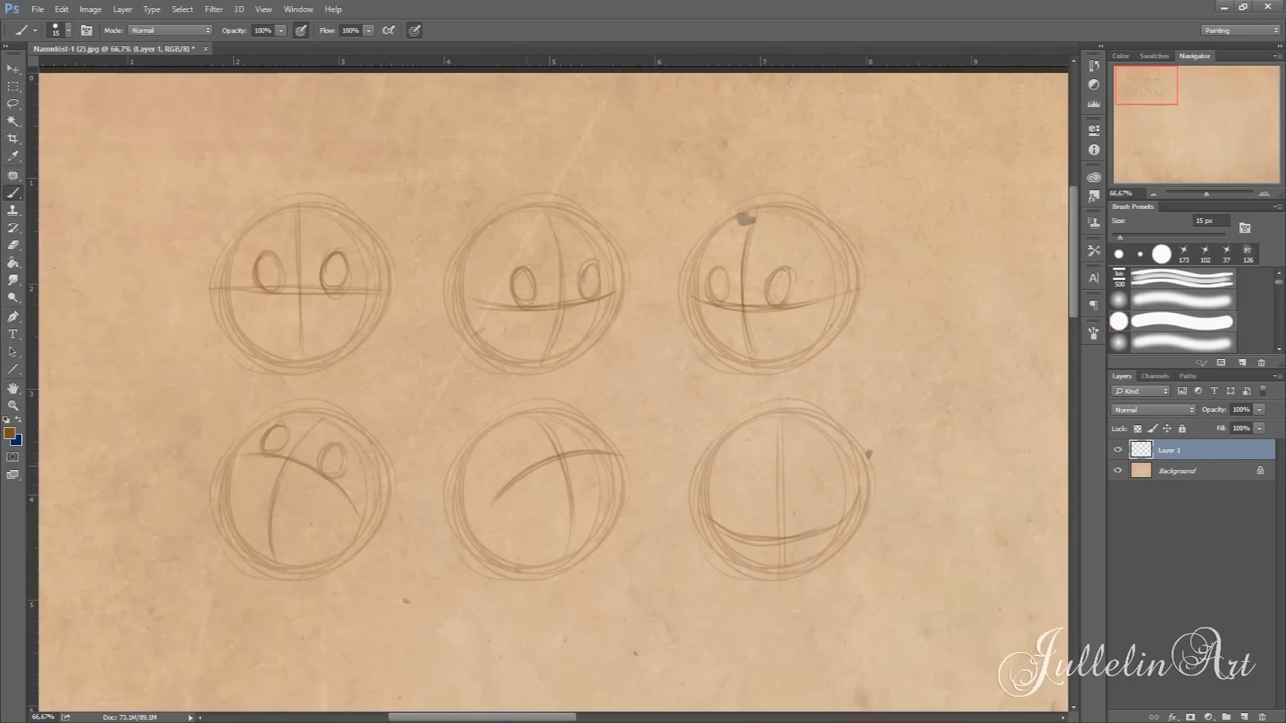
{"action": "mouse_move", "coordinate": [527, 447]}
{"action": "left_mouse_down"}
{"action": "mouse_move", "coordinate": [521, 472]}
{"action": "mouse_move", "coordinate": [529, 438]}
{"action": "mouse_move", "coordinate": [568, 432]}
{"action": "left_mouse_up"}
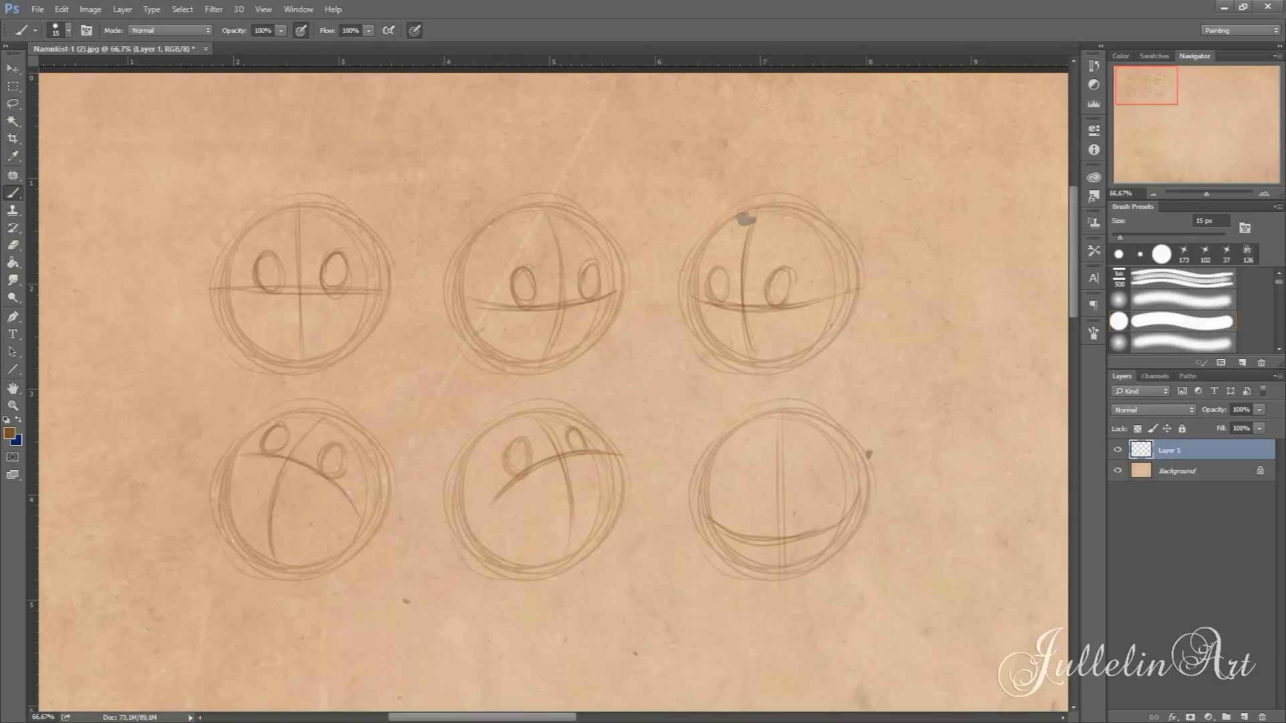
{"action": "left_click_drag", "start_coordinate": [742, 506], "coordinate": [737, 531]}
{"action": "left_click_drag", "start_coordinate": [811, 504], "coordinate": [803, 536]}
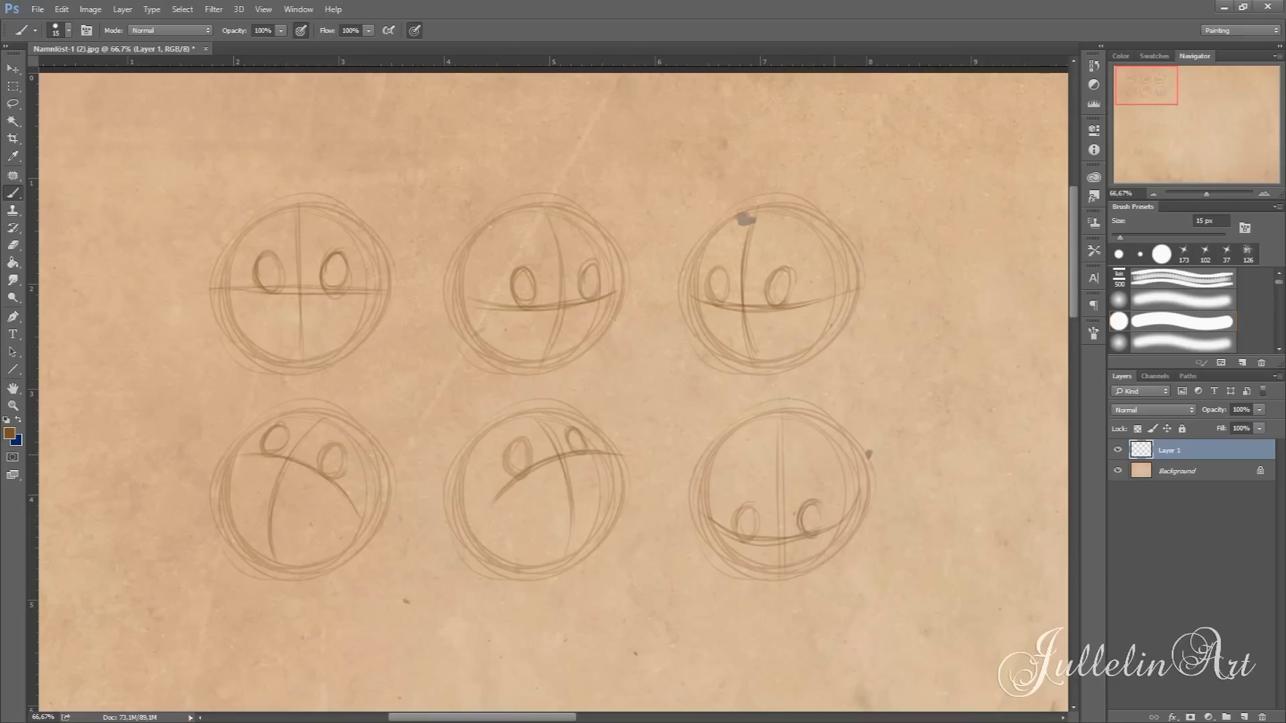
Add short curved strokes at the lower inner edges of the oval eyes on the upper and lower heads
{"action": "left_click_drag", "start_coordinate": [285, 278], "coordinate": [278, 300]}
{"action": "left_click_drag", "start_coordinate": [319, 275], "coordinate": [326, 298]}
{"action": "left_click_drag", "start_coordinate": [535, 289], "coordinate": [532, 309]}
{"action": "left_click_drag", "start_coordinate": [580, 280], "coordinate": [584, 299]}
{"action": "left_click_drag", "start_coordinate": [531, 460], "coordinate": [528, 479]}
{"action": "left_click_drag", "start_coordinate": [757, 523], "coordinate": [750, 544]}
{"action": "left_click_drag", "start_coordinate": [799, 524], "coordinate": [815, 540]}
Draw dark pupils with small highlights inside both eyes of all six heads
{"action": "mouse_move", "coordinate": [277, 274]}
{"action": "left_mouse_down"}
{"action": "mouse_move", "coordinate": [271, 287]}
{"action": "mouse_move", "coordinate": [333, 280]}
{"action": "left_mouse_up"}
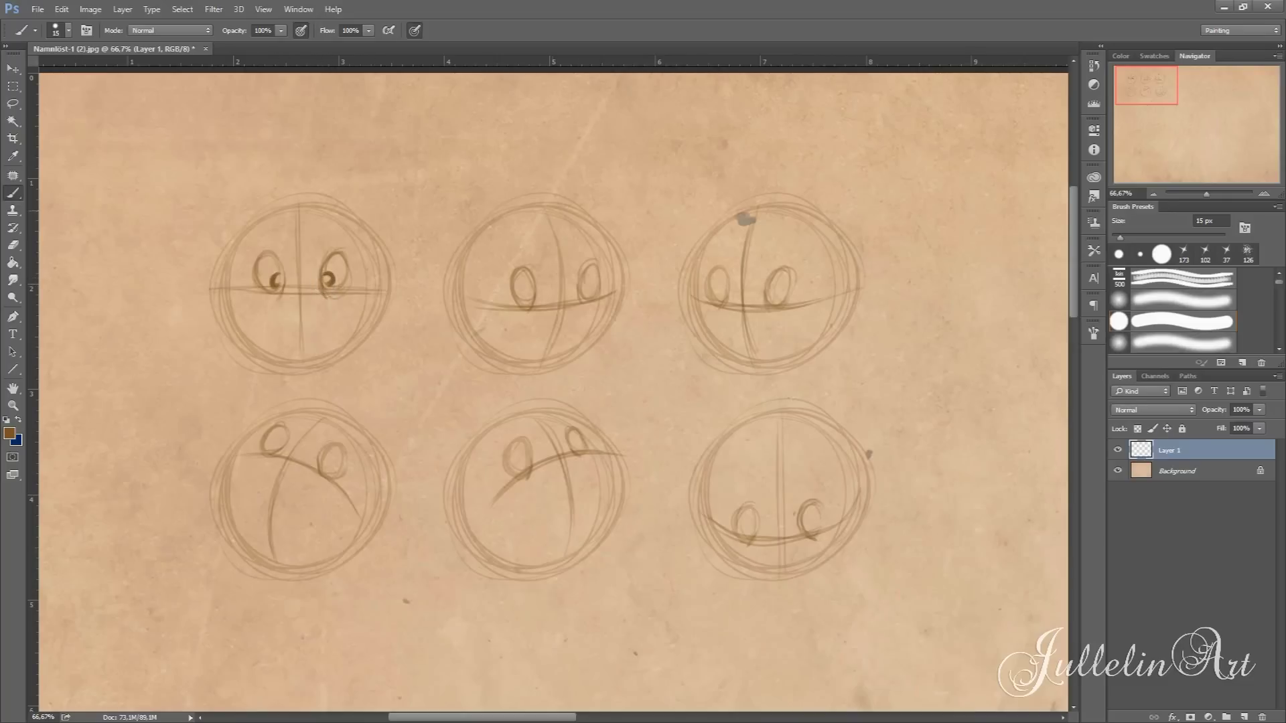
{"action": "mouse_move", "coordinate": [531, 289]}
{"action": "left_mouse_down"}
{"action": "mouse_move", "coordinate": [524, 300]}
{"action": "mouse_move", "coordinate": [581, 293]}
{"action": "left_mouse_up"}
{"action": "mouse_move", "coordinate": [723, 292]}
{"action": "left_mouse_down"}
{"action": "mouse_move", "coordinate": [716, 301]}
{"action": "mouse_move", "coordinate": [768, 302]}
{"action": "left_mouse_up"}
{"action": "left_click_drag", "start_coordinate": [768, 303], "coordinate": [767, 298]}
{"action": "mouse_move", "coordinate": [283, 432]}
{"action": "left_mouse_down"}
{"action": "mouse_move", "coordinate": [275, 443]}
{"action": "mouse_move", "coordinate": [333, 455]}
{"action": "mouse_move", "coordinate": [326, 462]}
{"action": "left_mouse_up"}
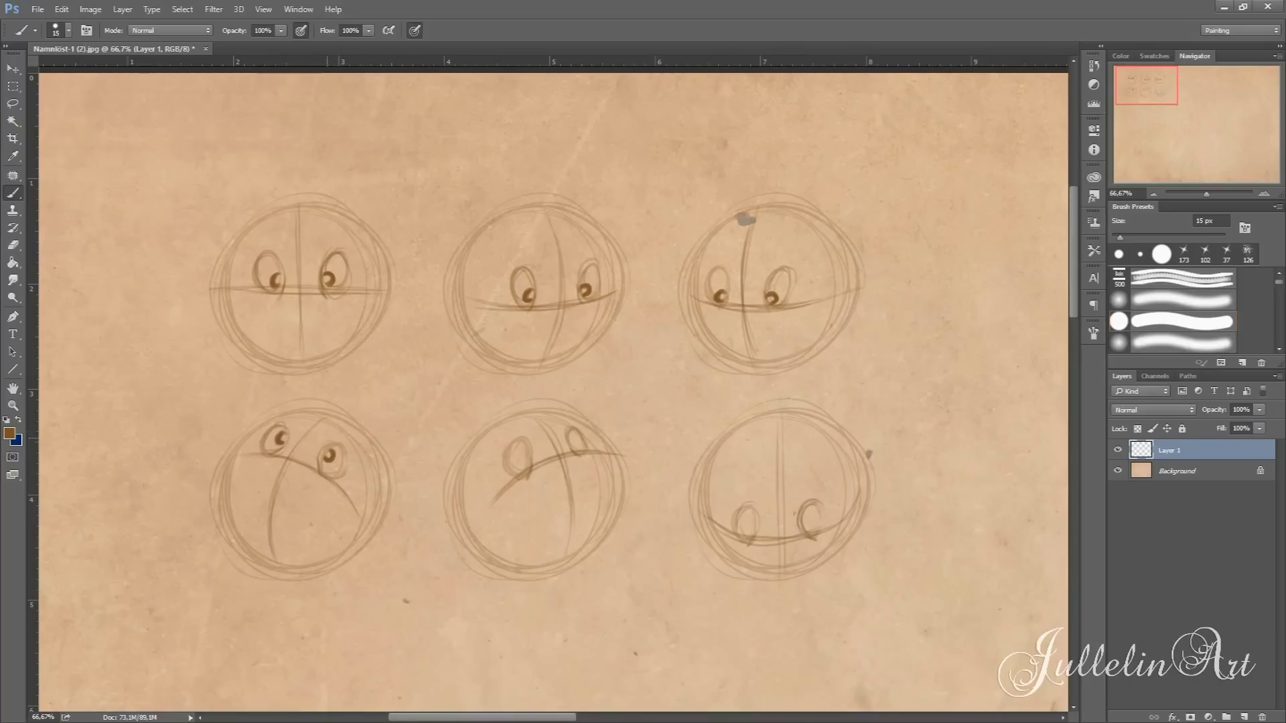
{"action": "mouse_move", "coordinate": [525, 441]}
{"action": "left_mouse_down"}
{"action": "mouse_move", "coordinate": [517, 454]}
{"action": "mouse_move", "coordinate": [574, 434]}
{"action": "left_mouse_up"}
{"action": "left_click_drag", "start_coordinate": [750, 530], "coordinate": [811, 527]}
Draw tall oval eye outlines rising above the pupils on the three upper heads, following each head's direction
{"action": "mouse_move", "coordinate": [248, 243]}
{"action": "left_mouse_down"}
{"action": "mouse_move", "coordinate": [271, 219]}
{"action": "mouse_move", "coordinate": [358, 234]}
{"action": "left_mouse_up"}
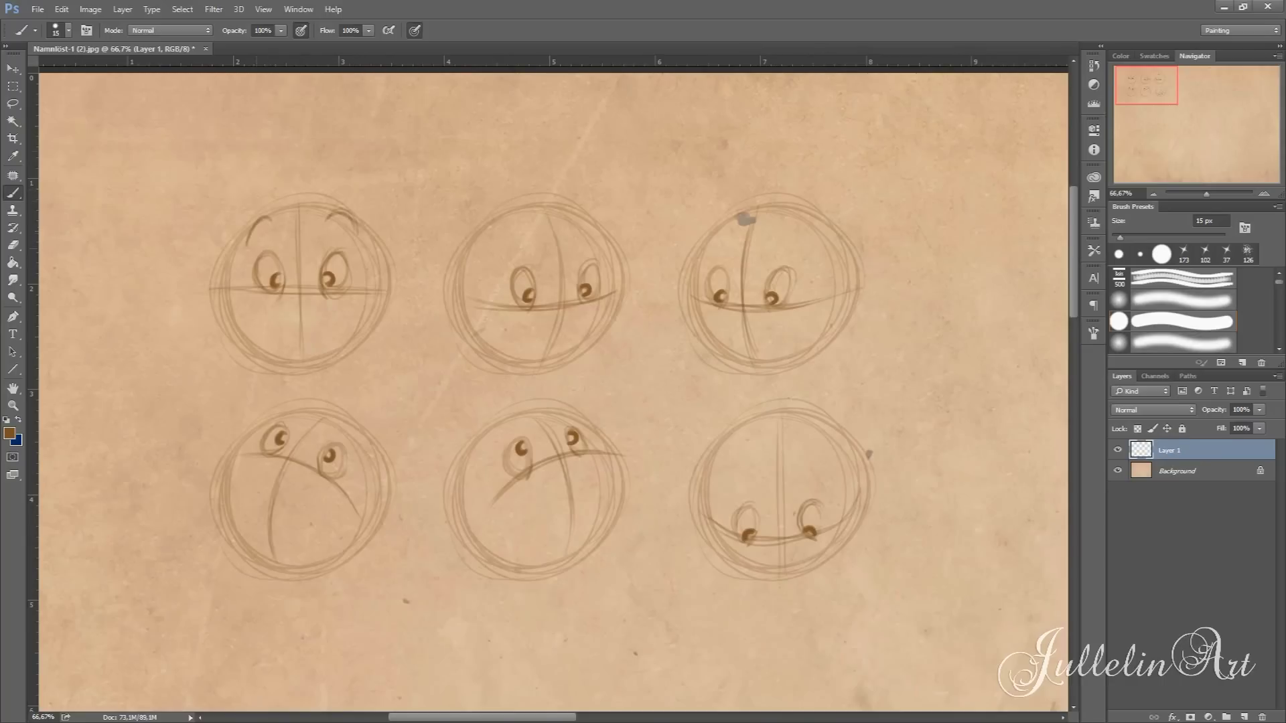
{"action": "left_click_drag", "start_coordinate": [271, 219], "coordinate": [284, 270]}
{"action": "mouse_move", "coordinate": [328, 221]}
{"action": "left_mouse_down"}
{"action": "mouse_move", "coordinate": [320, 271]}
{"action": "mouse_move", "coordinate": [360, 271]}
{"action": "left_mouse_up"}
{"action": "mouse_move", "coordinate": [504, 246]}
{"action": "left_mouse_down"}
{"action": "mouse_move", "coordinate": [520, 220]}
{"action": "mouse_move", "coordinate": [597, 232]}
{"action": "left_mouse_up"}
{"action": "mouse_move", "coordinate": [505, 242]}
{"action": "left_mouse_down"}
{"action": "mouse_move", "coordinate": [513, 298]}
{"action": "mouse_move", "coordinate": [537, 278]}
{"action": "left_mouse_up"}
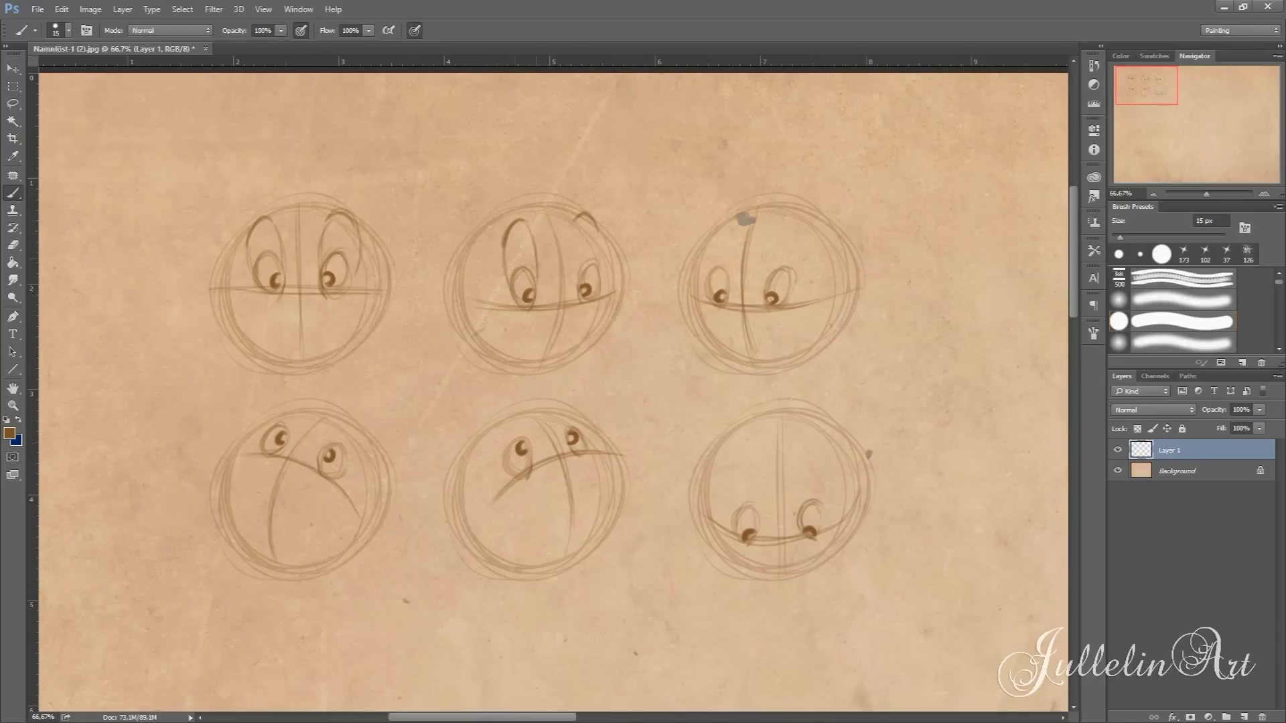
{"action": "mouse_move", "coordinate": [574, 219]}
{"action": "left_mouse_down"}
{"action": "mouse_move", "coordinate": [574, 264]}
{"action": "mouse_move", "coordinate": [593, 225]}
{"action": "left_mouse_up"}
{"action": "mouse_move", "coordinate": [730, 223]}
{"action": "left_mouse_down"}
{"action": "mouse_move", "coordinate": [707, 246]}
{"action": "mouse_move", "coordinate": [808, 240]}
{"action": "left_mouse_up"}
{"action": "mouse_move", "coordinate": [709, 288]}
{"action": "left_mouse_down"}
{"action": "mouse_move", "coordinate": [704, 243]}
{"action": "mouse_move", "coordinate": [730, 282]}
{"action": "left_mouse_up"}
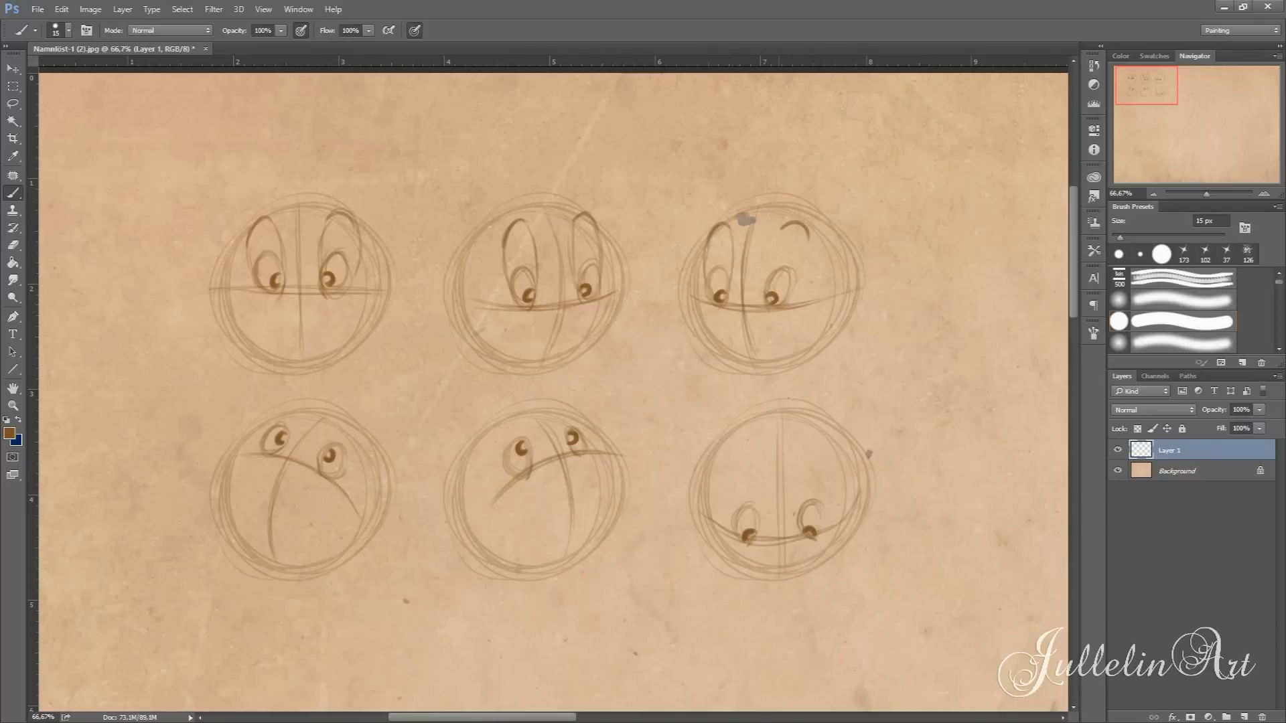
{"action": "left_click_drag", "start_coordinate": [776, 227], "coordinate": [764, 286]}
{"action": "left_click_drag", "start_coordinate": [807, 237], "coordinate": [795, 290]}
Draw taller oval eye outlines around the pupils on the three lower heads, following each head's tilt
{"action": "mouse_move", "coordinate": [289, 409]}
{"action": "left_mouse_down"}
{"action": "mouse_move", "coordinate": [302, 409]}
{"action": "mouse_move", "coordinate": [268, 433]}
{"action": "mouse_move", "coordinate": [364, 445]}
{"action": "mouse_move", "coordinate": [325, 442]}
{"action": "mouse_move", "coordinate": [350, 475]}
{"action": "left_mouse_up"}
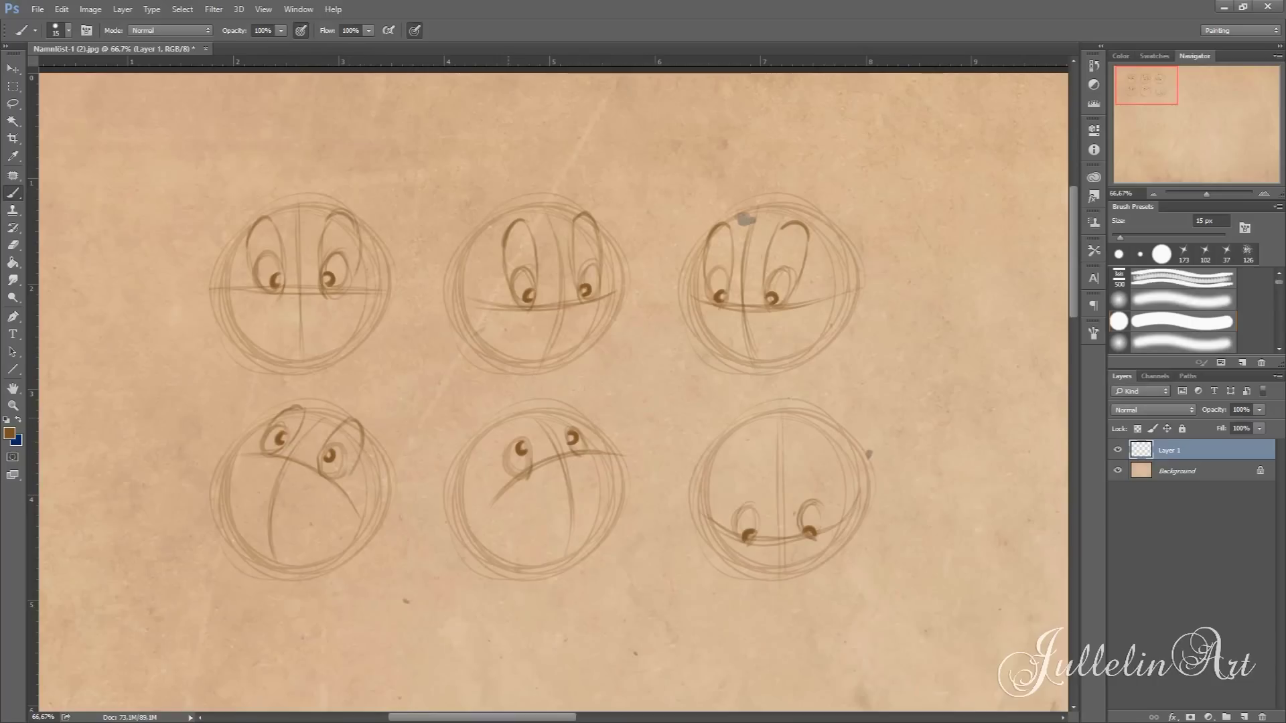
{"action": "mouse_move", "coordinate": [507, 413]}
{"action": "left_mouse_down"}
{"action": "mouse_move", "coordinate": [493, 471]}
{"action": "mouse_move", "coordinate": [556, 415]}
{"action": "mouse_move", "coordinate": [561, 441]}
{"action": "mouse_move", "coordinate": [584, 439]}
{"action": "left_mouse_up"}
{"action": "mouse_move", "coordinate": [750, 463]}
{"action": "left_mouse_down"}
{"action": "mouse_move", "coordinate": [730, 486]}
{"action": "mouse_move", "coordinate": [728, 529]}
{"action": "mouse_move", "coordinate": [759, 525]}
{"action": "left_mouse_up"}
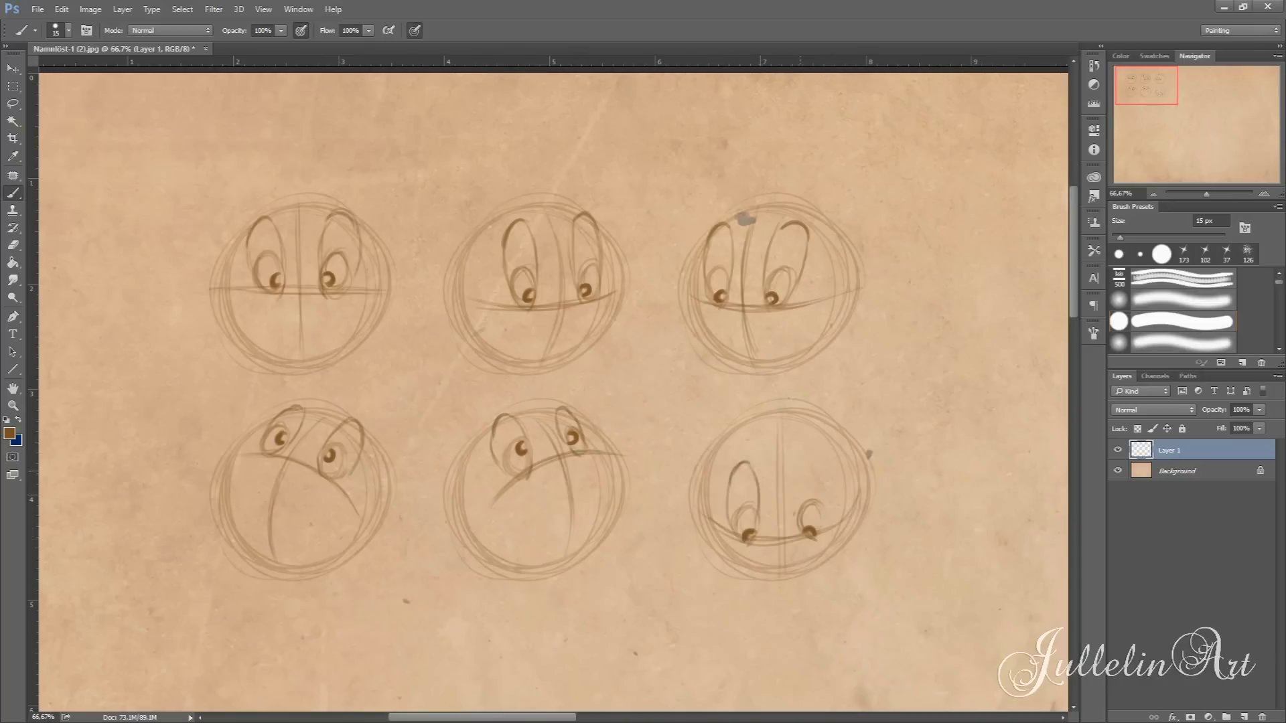
{"action": "mouse_move", "coordinate": [797, 469]}
{"action": "left_mouse_down"}
{"action": "mouse_move", "coordinate": [825, 484]}
{"action": "mouse_move", "coordinate": [793, 515]}
{"action": "mouse_move", "coordinate": [824, 529]}
{"action": "mouse_move", "coordinate": [829, 512]}
{"action": "left_mouse_up"}
Sketch a new circle beside the upper row for a side-view head and add its horizontal eye guideline
{"action": "left_click_drag", "start_coordinate": [922, 393], "coordinate": [646, 385]}
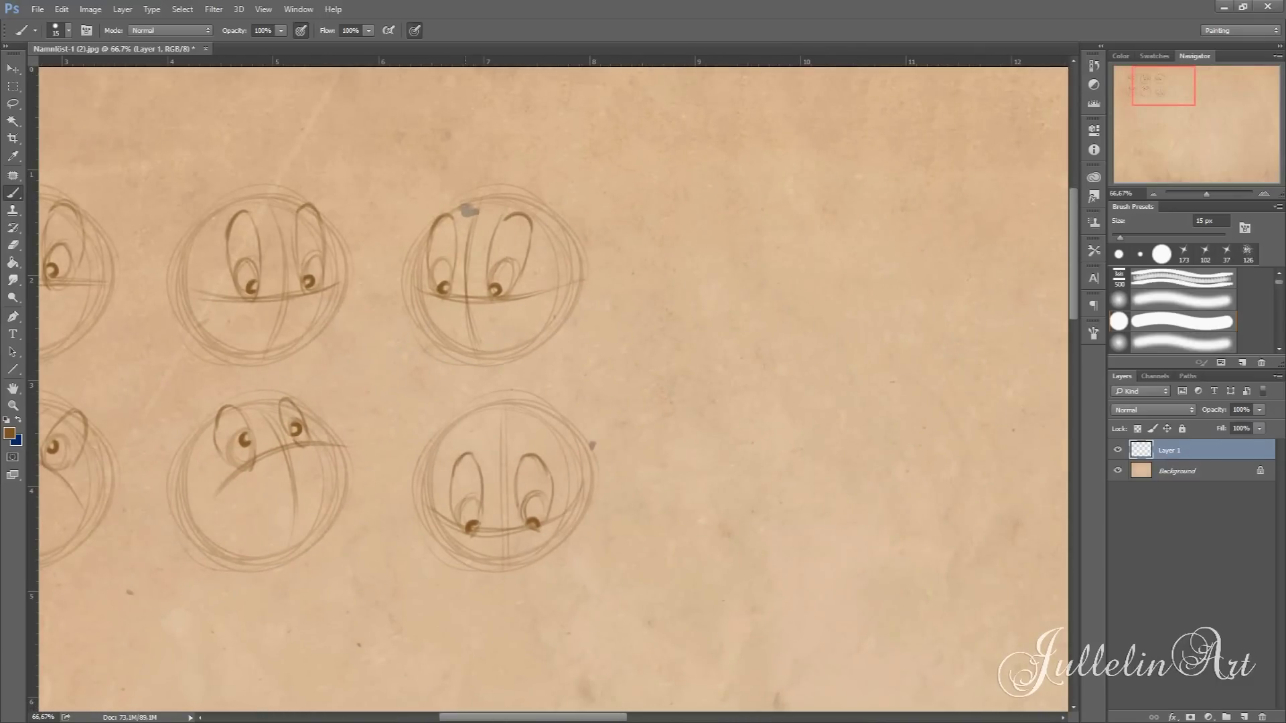
{"action": "mouse_move", "coordinate": [737, 197]}
{"action": "left_mouse_down"}
{"action": "mouse_move", "coordinate": [782, 328]}
{"action": "mouse_move", "coordinate": [659, 336]}
{"action": "mouse_move", "coordinate": [776, 215]}
{"action": "mouse_move", "coordinate": [806, 286]}
{"action": "left_mouse_up"}
{"action": "left_click_drag", "start_coordinate": [792, 219], "coordinate": [798, 319]}
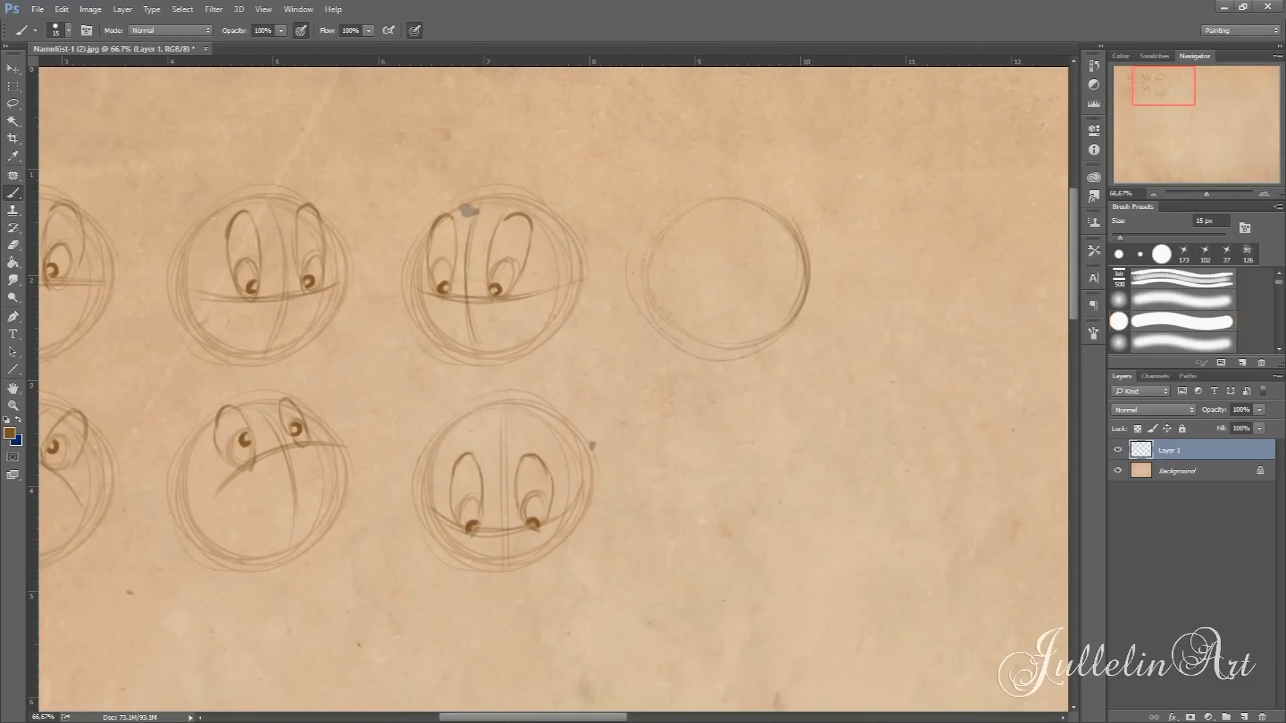
{"action": "mouse_move", "coordinate": [695, 287]}
{"action": "left_mouse_down"}
{"action": "mouse_move", "coordinate": [834, 268]}
{"action": "mouse_move", "coordinate": [729, 289]}
{"action": "left_mouse_up"}
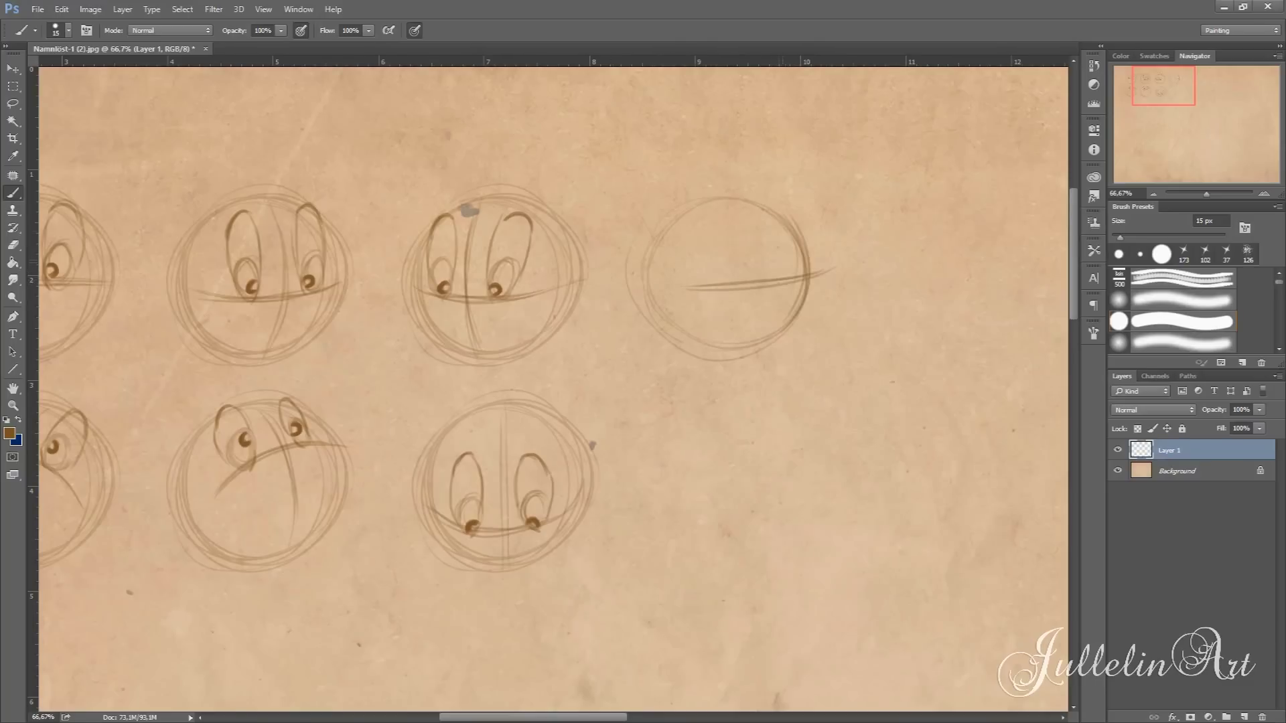
Draw a slanted oval eye with a dark pupil above the guideline near the front of the side-view head
{"action": "mouse_move", "coordinate": [782, 236]}
{"action": "left_mouse_down"}
{"action": "mouse_move", "coordinate": [777, 265]}
{"action": "mouse_move", "coordinate": [790, 269]}
{"action": "left_mouse_up"}
{"action": "mouse_move", "coordinate": [769, 237]}
{"action": "left_mouse_down"}
{"action": "mouse_move", "coordinate": [764, 257]}
{"action": "mouse_move", "coordinate": [786, 265]}
{"action": "left_mouse_up"}
{"action": "mouse_move", "coordinate": [762, 206]}
{"action": "left_mouse_down"}
{"action": "mouse_move", "coordinate": [748, 224]}
{"action": "mouse_move", "coordinate": [759, 249]}
{"action": "mouse_move", "coordinate": [789, 244]}
{"action": "left_mouse_up"}
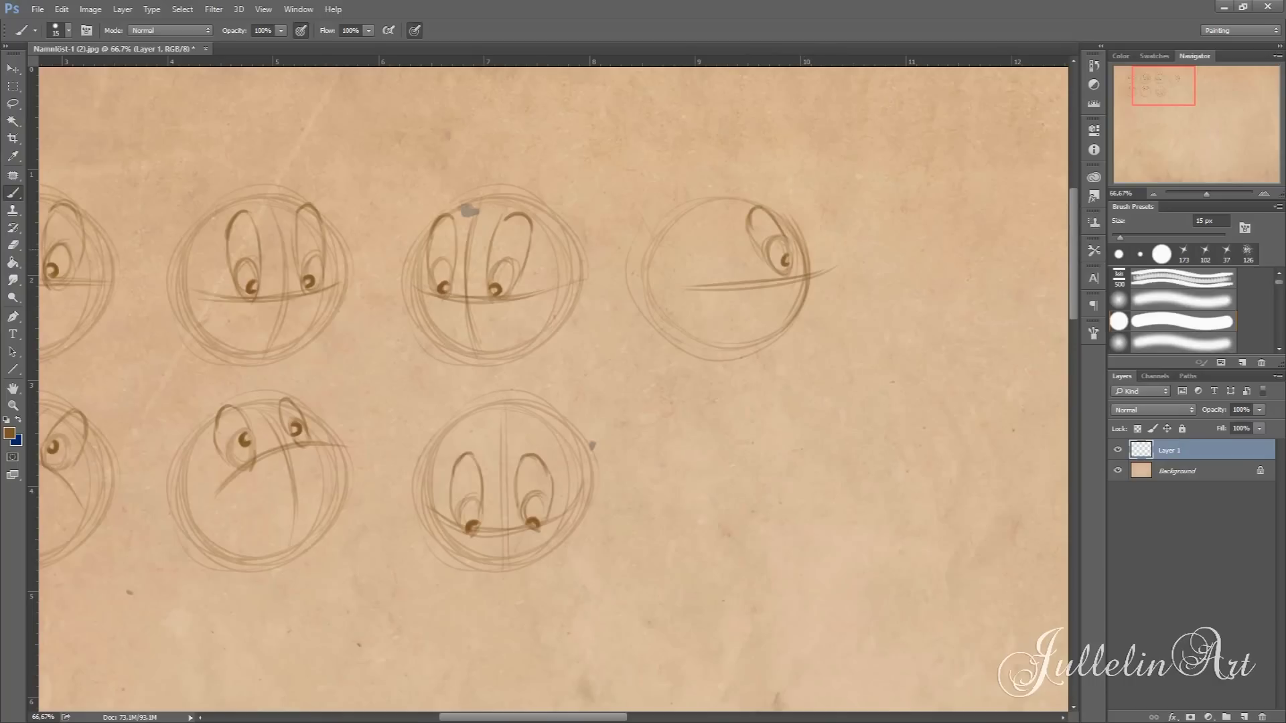
Draw a pointed, beak-like snout projecting from the front of the side-view head
{"action": "mouse_move", "coordinate": [804, 249]}
{"action": "left_mouse_down"}
{"action": "mouse_move", "coordinate": [860, 258]}
{"action": "mouse_move", "coordinate": [803, 323]}
{"action": "left_mouse_up"}
{"action": "left_click_drag", "start_coordinate": [853, 279], "coordinate": [797, 326]}
{"action": "left_click_drag", "start_coordinate": [860, 262], "coordinate": [782, 333]}
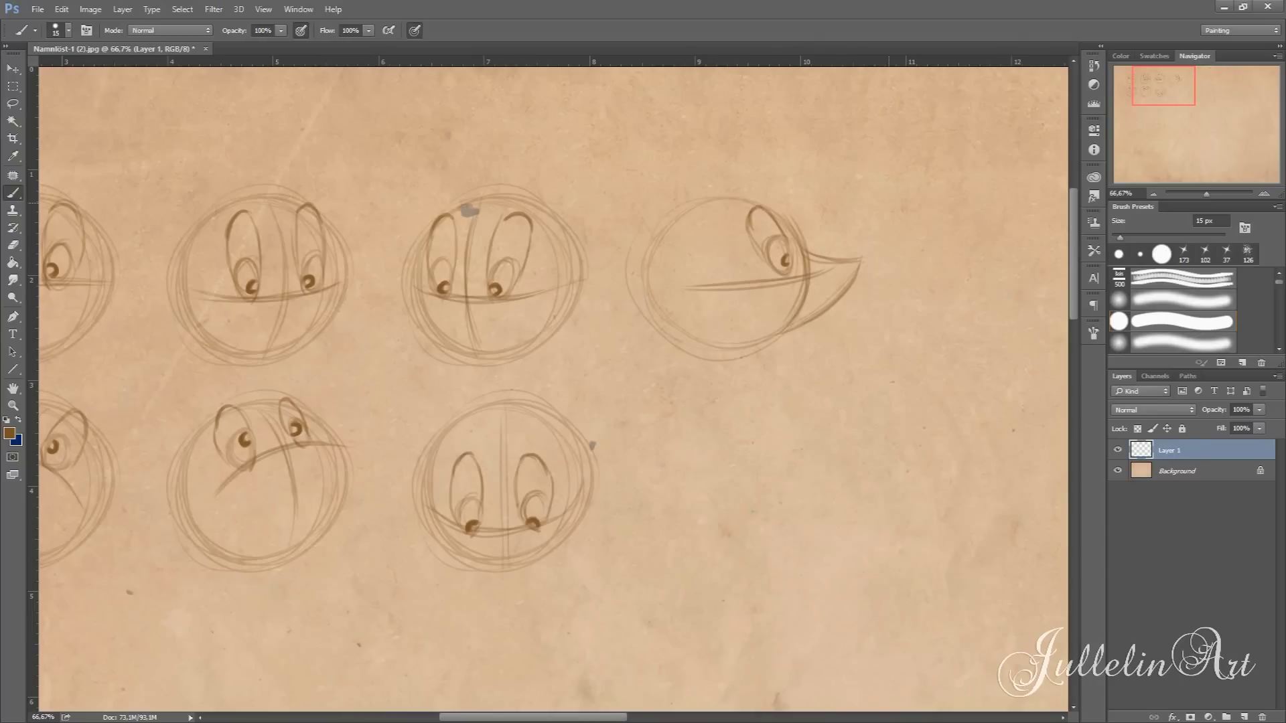
Sketch another side-view head beside the beaked one, with a short snub muzzle and a slanted oval eye with a pupil
{"action": "left_click_drag", "start_coordinate": [921, 377], "coordinate": [674, 400]}
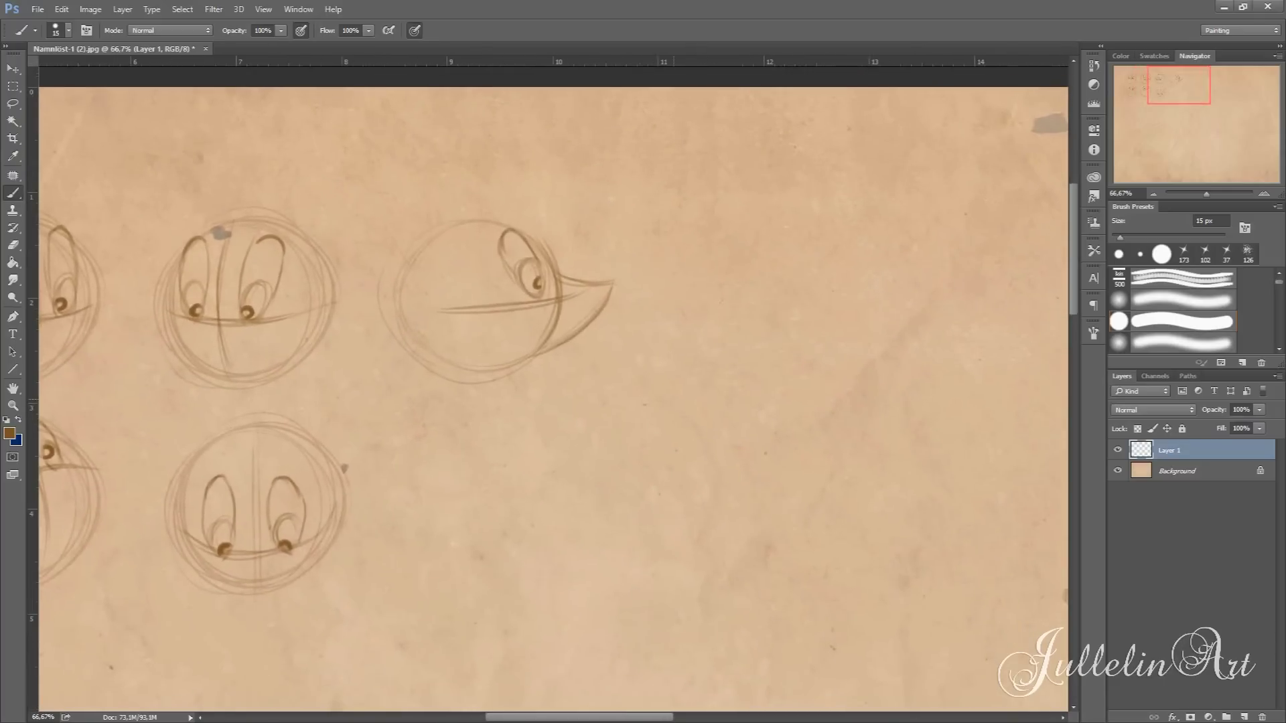
{"action": "mouse_move", "coordinate": [711, 238]}
{"action": "left_mouse_down"}
{"action": "mouse_move", "coordinate": [809, 268]}
{"action": "mouse_move", "coordinate": [717, 358]}
{"action": "mouse_move", "coordinate": [817, 308]}
{"action": "mouse_move", "coordinate": [791, 352]}
{"action": "left_mouse_up"}
{"action": "mouse_move", "coordinate": [828, 305]}
{"action": "left_mouse_down"}
{"action": "mouse_move", "coordinate": [797, 345]}
{"action": "mouse_move", "coordinate": [829, 288]}
{"action": "left_mouse_up"}
{"action": "mouse_move", "coordinate": [761, 224]}
{"action": "left_mouse_down"}
{"action": "mouse_move", "coordinate": [819, 281]}
{"action": "mouse_move", "coordinate": [782, 287]}
{"action": "mouse_move", "coordinate": [797, 282]}
{"action": "left_mouse_up"}
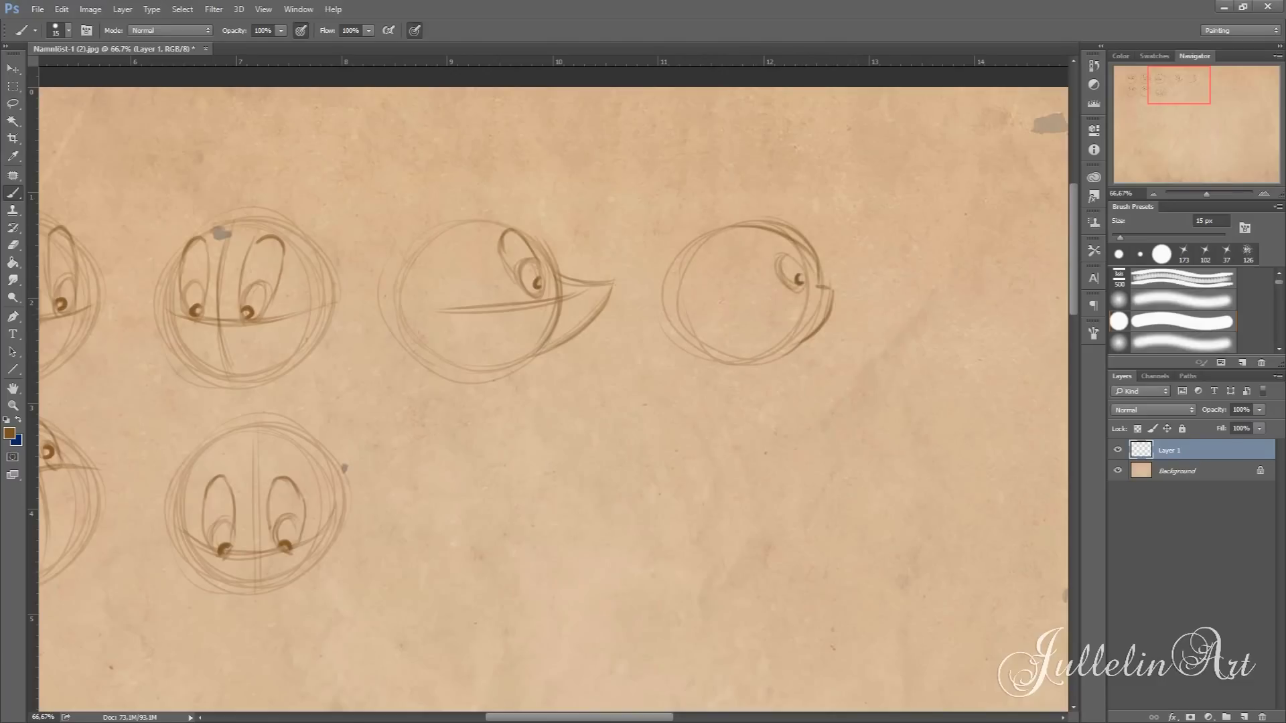
{"action": "mouse_move", "coordinate": [774, 234]}
{"action": "left_mouse_down"}
{"action": "mouse_move", "coordinate": [760, 249]}
{"action": "mouse_move", "coordinate": [781, 281]}
{"action": "mouse_move", "coordinate": [797, 262]}
{"action": "left_mouse_up"}
{"action": "left_click_drag", "start_coordinate": [768, 233], "coordinate": [800, 259]}
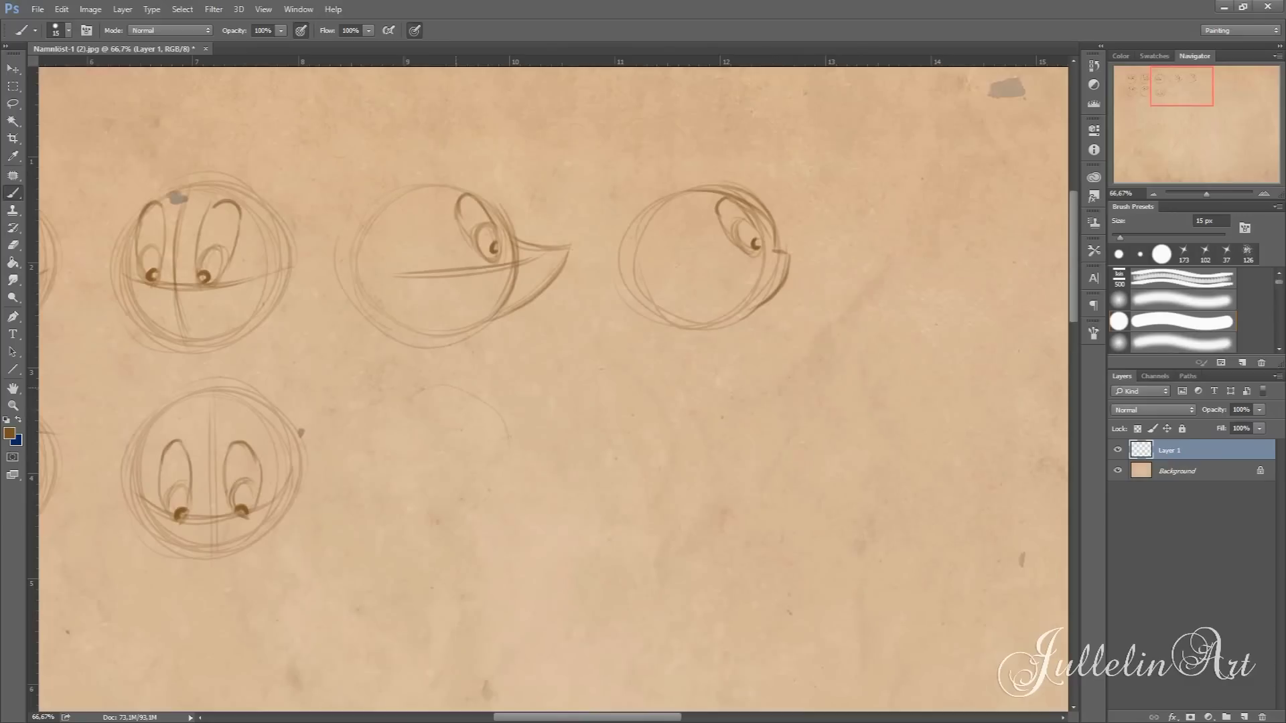
Sketch a loose circle below the beaked head for a third side-view head
{"action": "left_click_drag", "start_coordinate": [456, 388], "coordinate": [489, 491]}
{"action": "left_click_drag", "start_coordinate": [370, 442], "coordinate": [495, 534]}
{"action": "left_click_drag", "start_coordinate": [462, 393], "coordinate": [389, 413]}
{"action": "left_click_drag", "start_coordinate": [529, 440], "coordinate": [507, 523]}
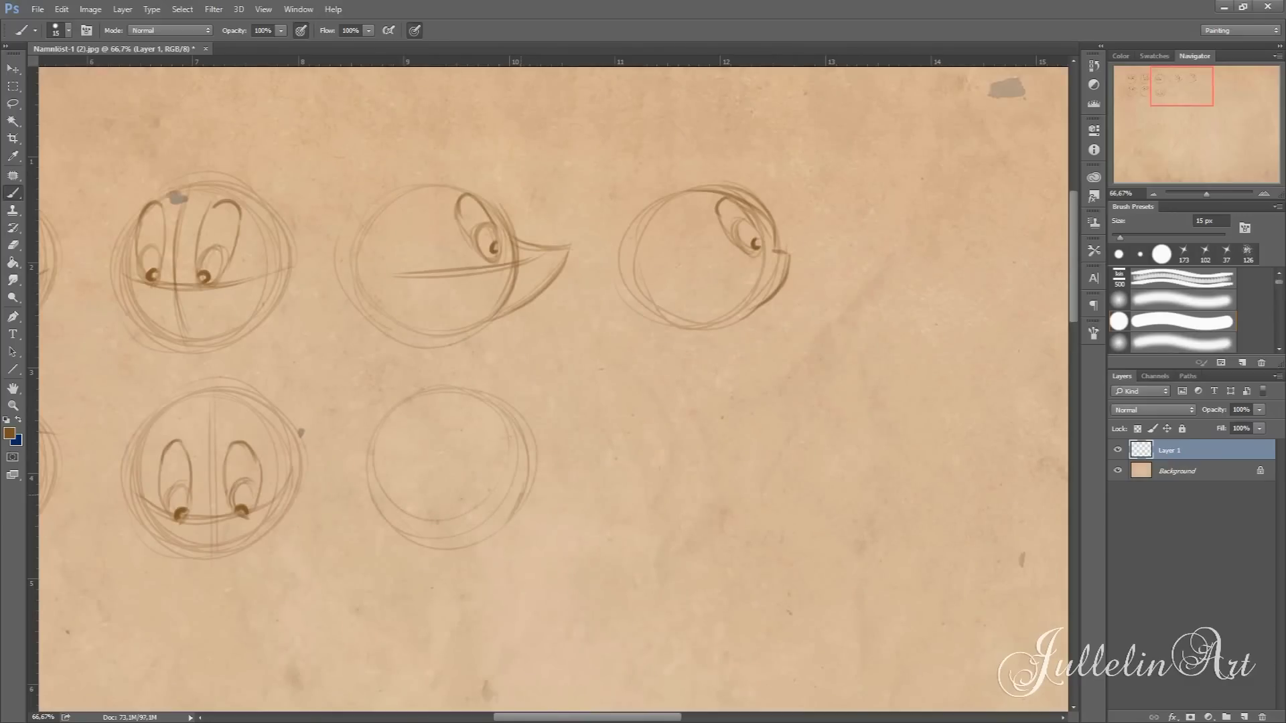
Add the horizontal guideline and a slanted oval eye with a pupil near the front of the third side-view head
{"action": "left_click_drag", "start_coordinate": [494, 406], "coordinate": [525, 492]}
{"action": "left_click_drag", "start_coordinate": [503, 408], "coordinate": [511, 519]}
{"action": "mouse_move", "coordinate": [433, 478]}
{"action": "left_mouse_down"}
{"action": "mouse_move", "coordinate": [532, 468]}
{"action": "mouse_move", "coordinate": [496, 459]}
{"action": "mouse_move", "coordinate": [514, 469]}
{"action": "left_mouse_up"}
{"action": "mouse_move", "coordinate": [485, 409]}
{"action": "left_mouse_down"}
{"action": "mouse_move", "coordinate": [477, 436]}
{"action": "mouse_move", "coordinate": [499, 411]}
{"action": "left_mouse_up"}
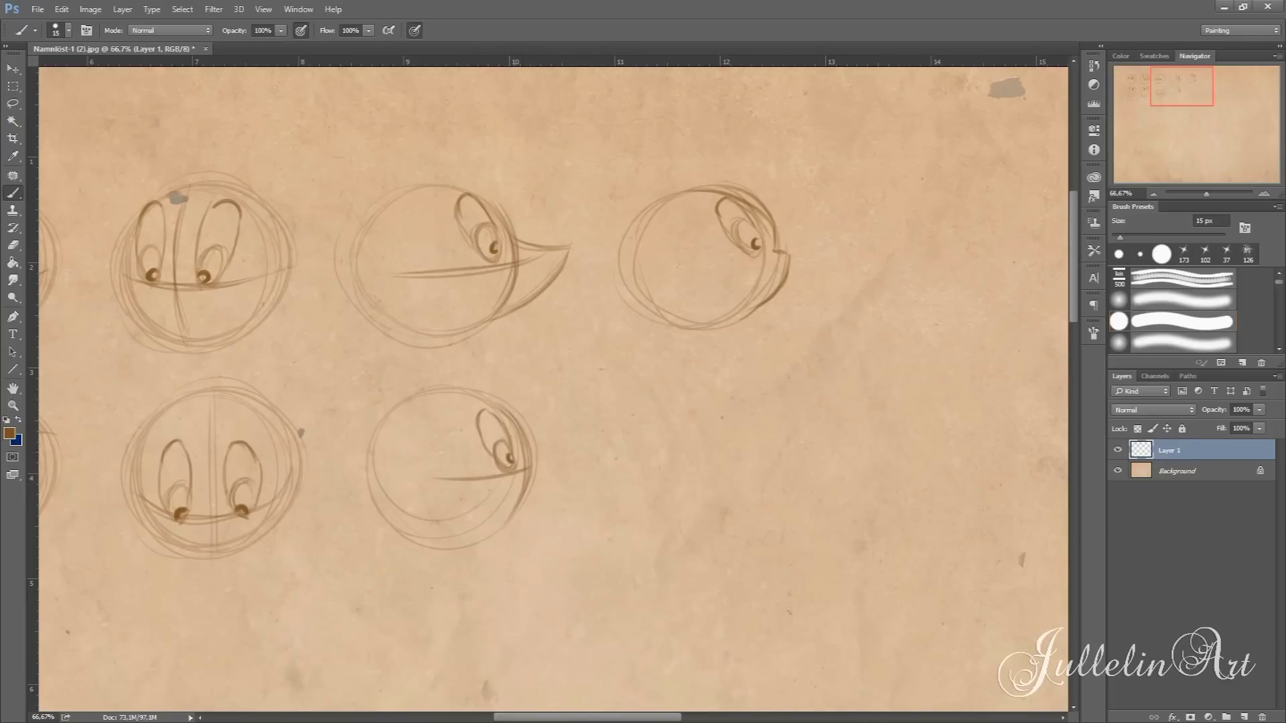
Draw a long tapering snout with a small rounded tip on the third side-view head
{"action": "mouse_move", "coordinate": [526, 442]}
{"action": "left_mouse_down"}
{"action": "mouse_move", "coordinate": [616, 485]}
{"action": "mouse_move", "coordinate": [530, 513]}
{"action": "left_mouse_up"}
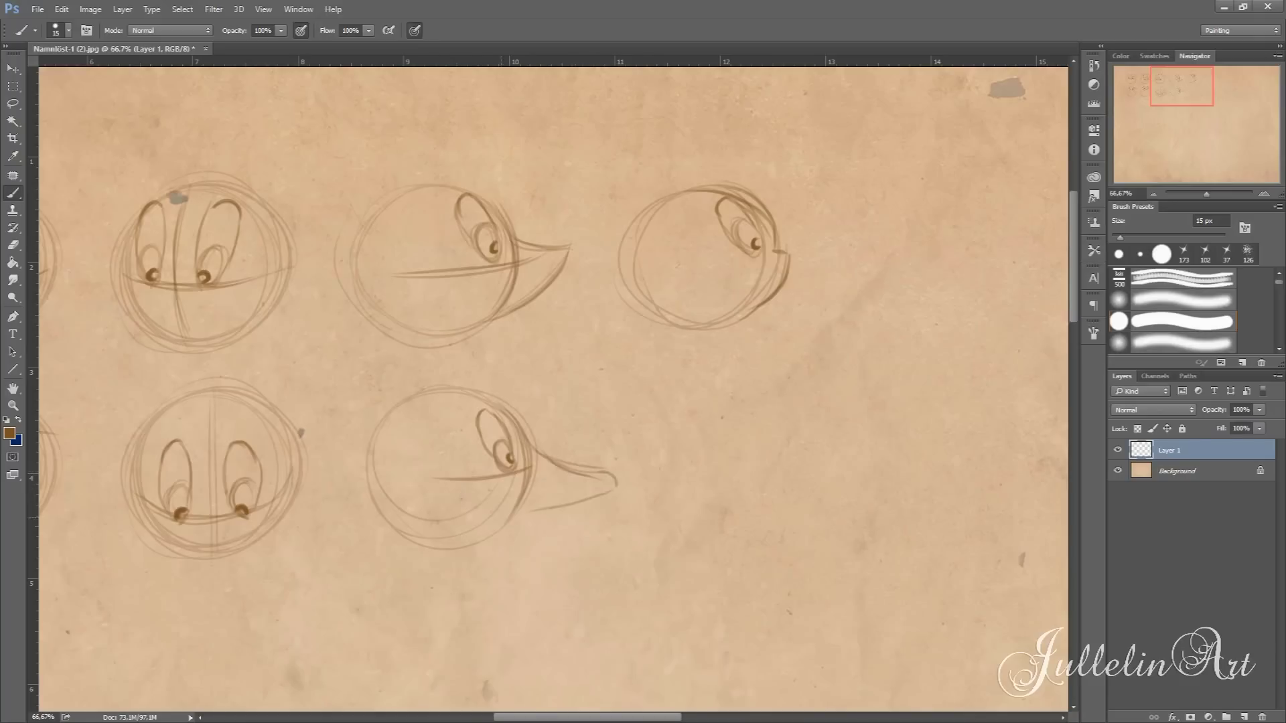
{"action": "left_click_drag", "start_coordinate": [611, 490], "coordinate": [508, 524]}
{"action": "left_click_drag", "start_coordinate": [541, 453], "coordinate": [587, 473]}
Sketch a fourth side-view head circle beside the long-snouted one, with its guideline, pupil and the start of the eye outline
{"action": "left_click_drag", "start_coordinate": [789, 402], "coordinate": [742, 387]}
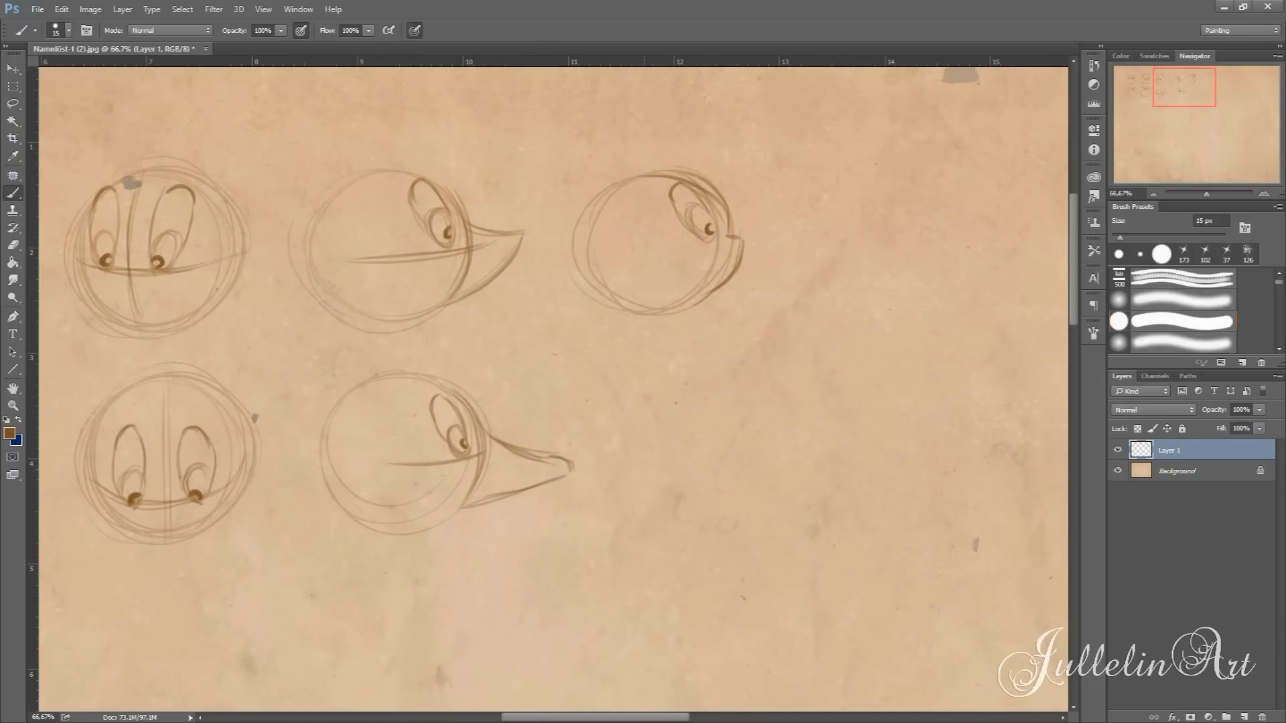
{"action": "mouse_move", "coordinate": [689, 510]}
{"action": "left_mouse_down"}
{"action": "mouse_move", "coordinate": [673, 380]}
{"action": "mouse_move", "coordinate": [766, 460]}
{"action": "mouse_move", "coordinate": [705, 518]}
{"action": "left_mouse_up"}
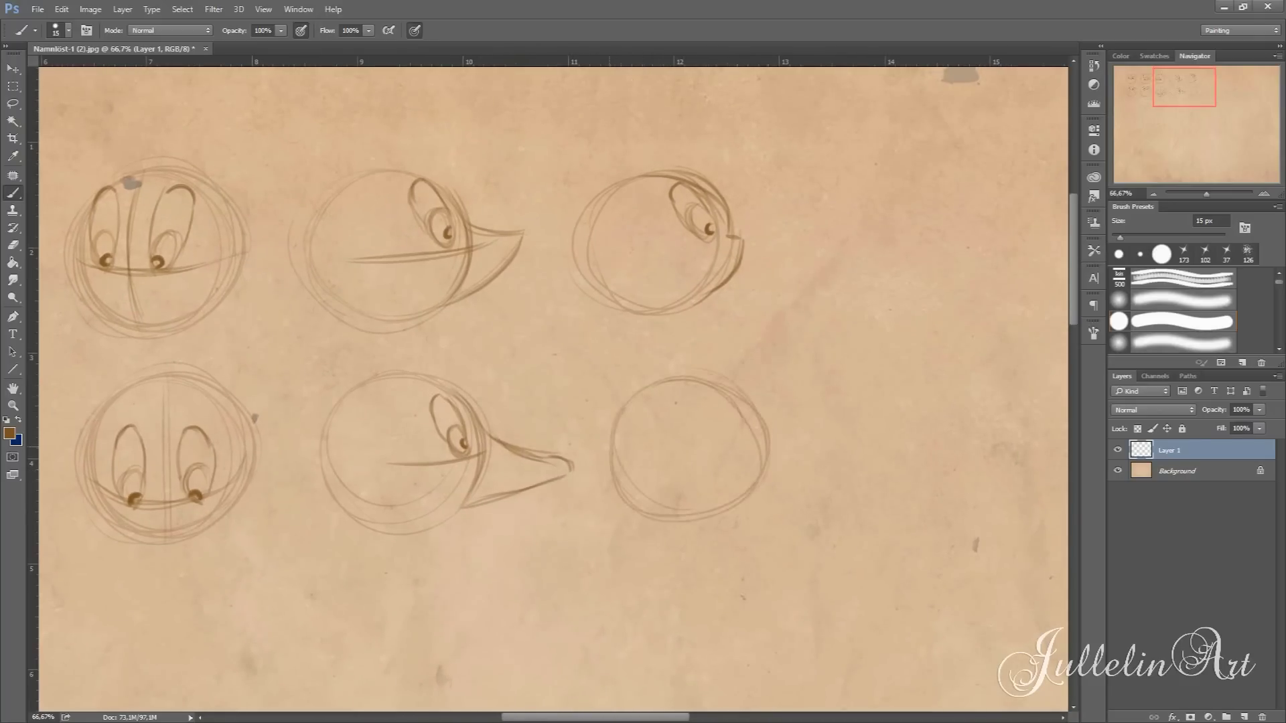
{"action": "mouse_move", "coordinate": [742, 399]}
{"action": "left_mouse_down"}
{"action": "mouse_move", "coordinate": [751, 494]}
{"action": "mouse_move", "coordinate": [730, 504]}
{"action": "left_mouse_up"}
{"action": "mouse_move", "coordinate": [690, 466]}
{"action": "left_mouse_down"}
{"action": "mouse_move", "coordinate": [775, 451]}
{"action": "mouse_move", "coordinate": [730, 445]}
{"action": "mouse_move", "coordinate": [727, 398]}
{"action": "left_mouse_up"}
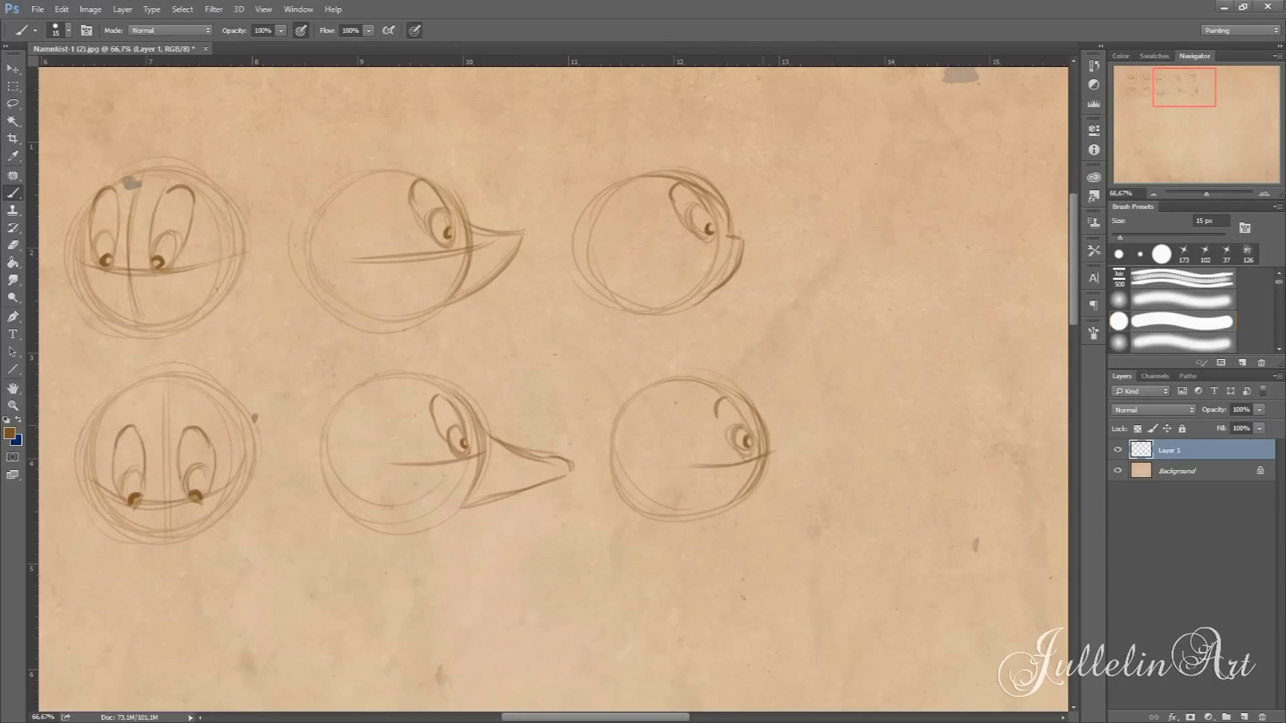
Draw a large boxy muzzle on the fourth side-view head and reinforce the back and lower contour of its circle
{"action": "mouse_move", "coordinate": [769, 436]}
{"action": "left_mouse_down"}
{"action": "mouse_move", "coordinate": [848, 443]}
{"action": "mouse_move", "coordinate": [847, 506]}
{"action": "mouse_move", "coordinate": [723, 531]}
{"action": "left_mouse_up"}
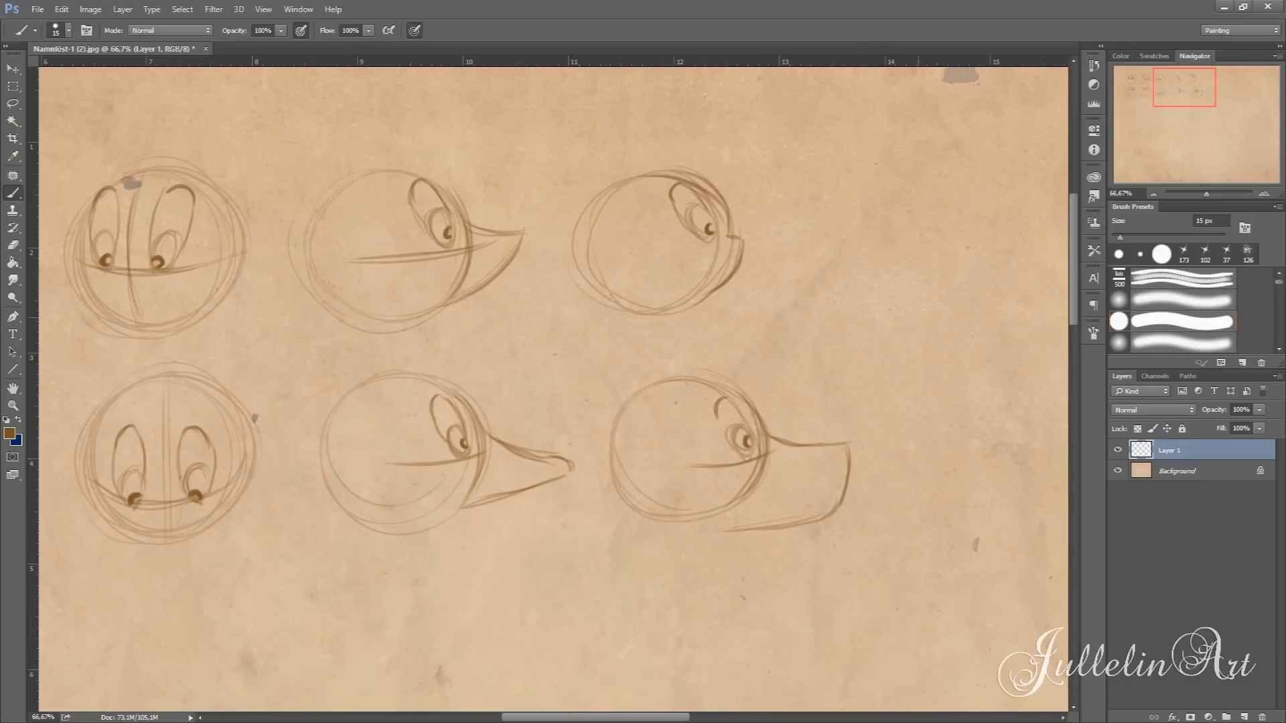
{"action": "left_click_drag", "start_coordinate": [755, 484], "coordinate": [634, 495]}
{"action": "left_click_drag", "start_coordinate": [611, 441], "coordinate": [697, 530]}
{"action": "left_click_drag", "start_coordinate": [614, 491], "coordinate": [746, 503]}
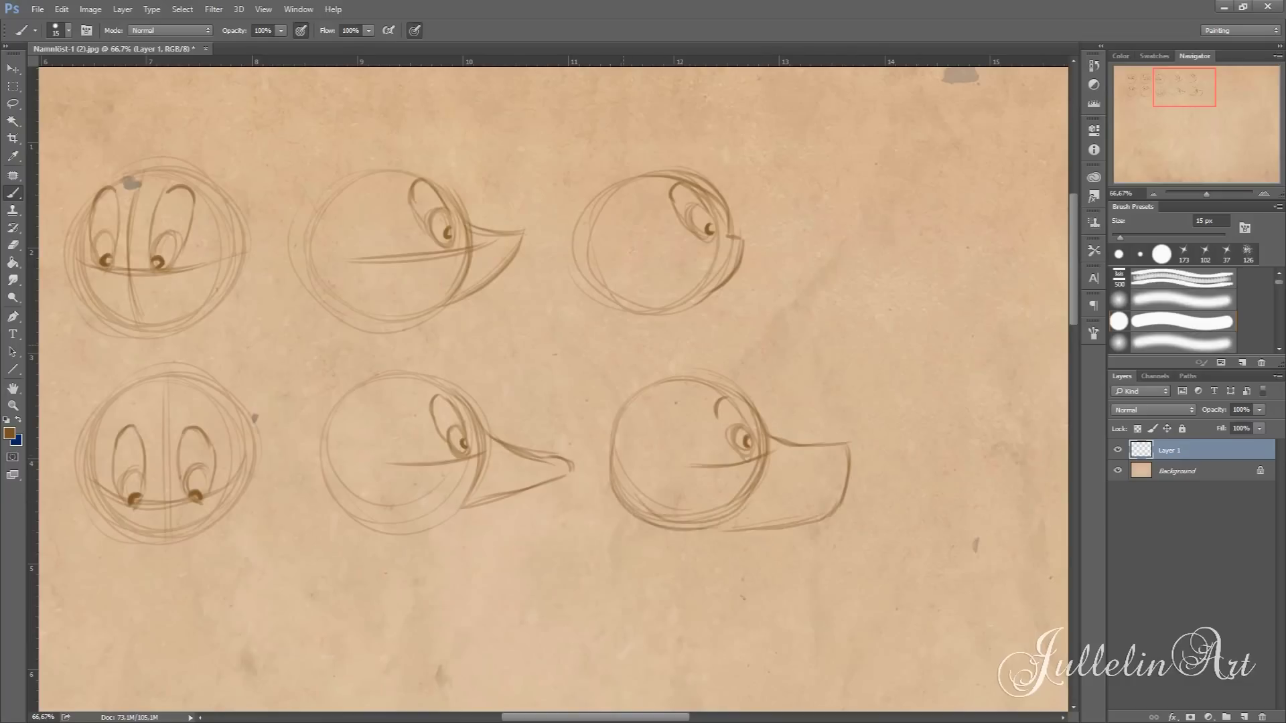